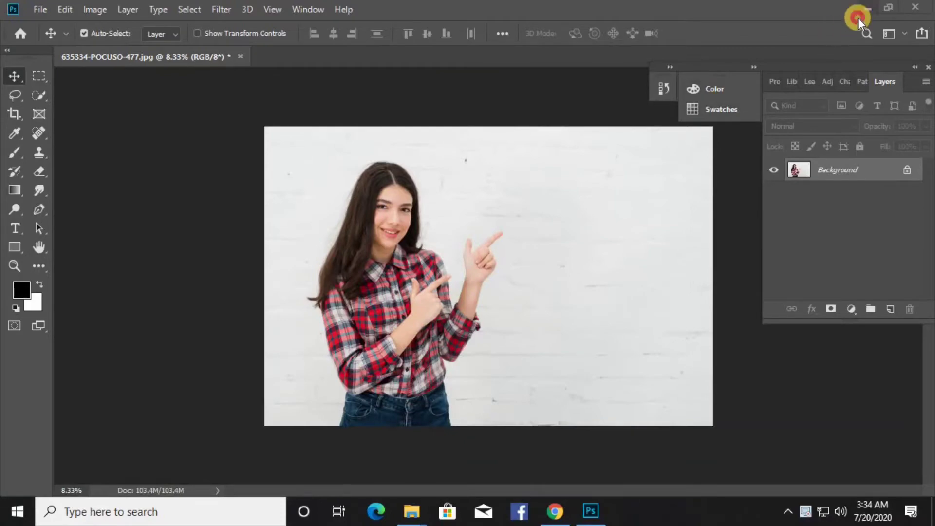
Step: Open the Channel Art Template (Photoshop) PSD from Local Disk (D:) and remove its vertical centre guide
click(858, 19)
mouse_move(411, 511)
click(429, 436)
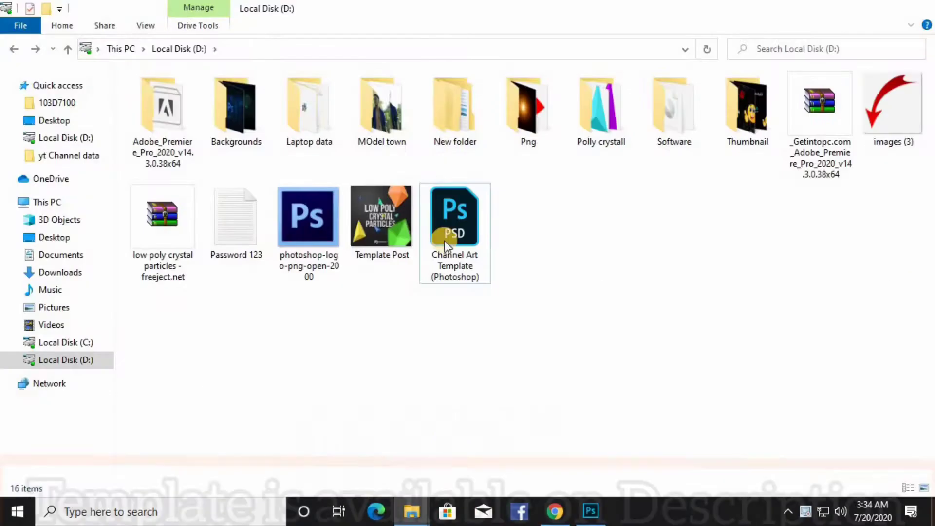
click(445, 241)
mouse_move(451, 215)
mouse_down()
mouse_move(463, 283)
mouse_move(449, 223)
mouse_up()
double_click(448, 221)
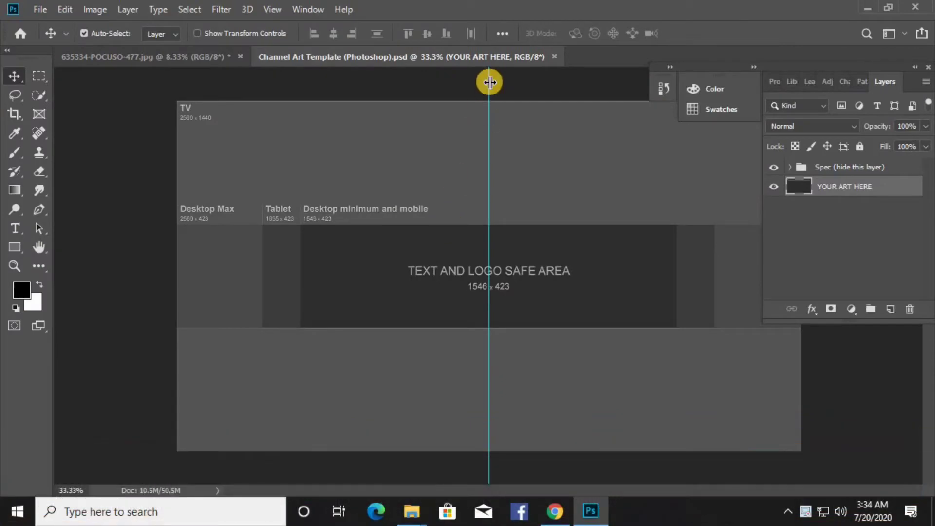
drag(489, 81, 68, 102)
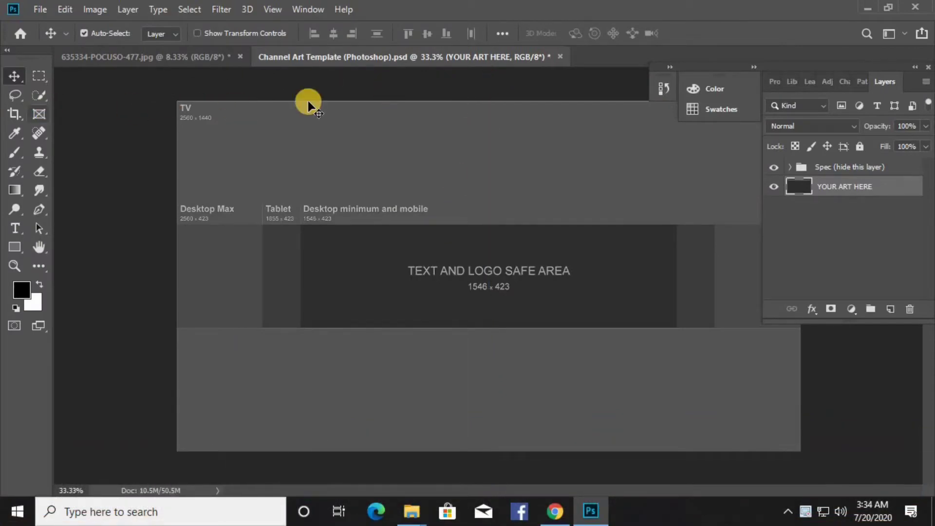
Step: Select the full-width Desktop Max strip and paint it black on a new layer
click(38, 77)
drag(177, 223, 809, 326)
click(890, 309)
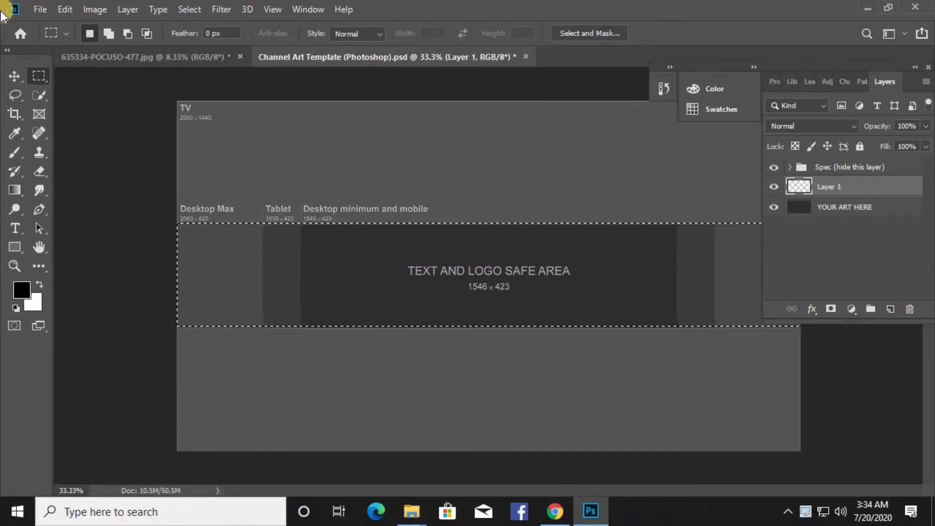
click(15, 152)
mouse_move(195, 329)
mouse_down()
mouse_move(248, 188)
mouse_move(268, 315)
mouse_move(320, 196)
mouse_move(532, 345)
mouse_move(444, 250)
mouse_move(604, 282)
mouse_move(686, 241)
mouse_move(796, 207)
mouse_move(520, 256)
mouse_up()
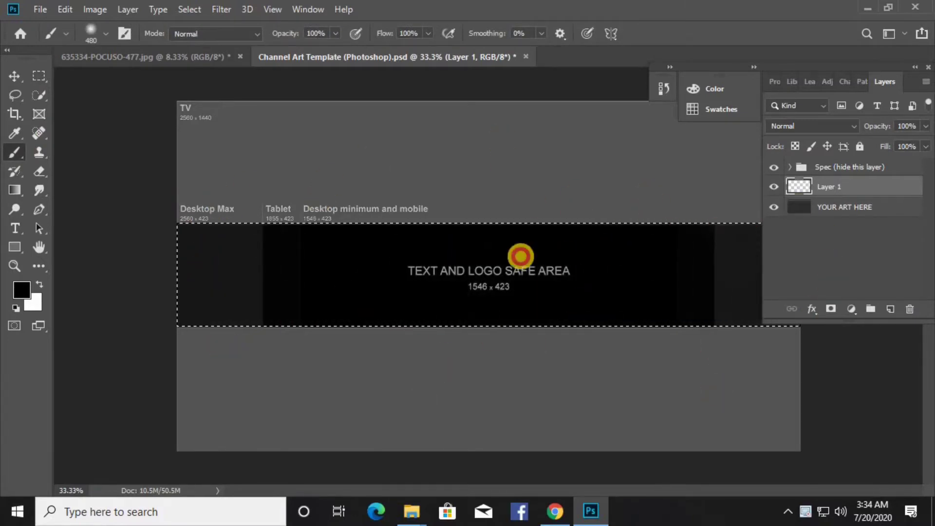
Step: Add a Gradient fill layer over the selected strip using the Yellow, Violet preset
click(852, 310)
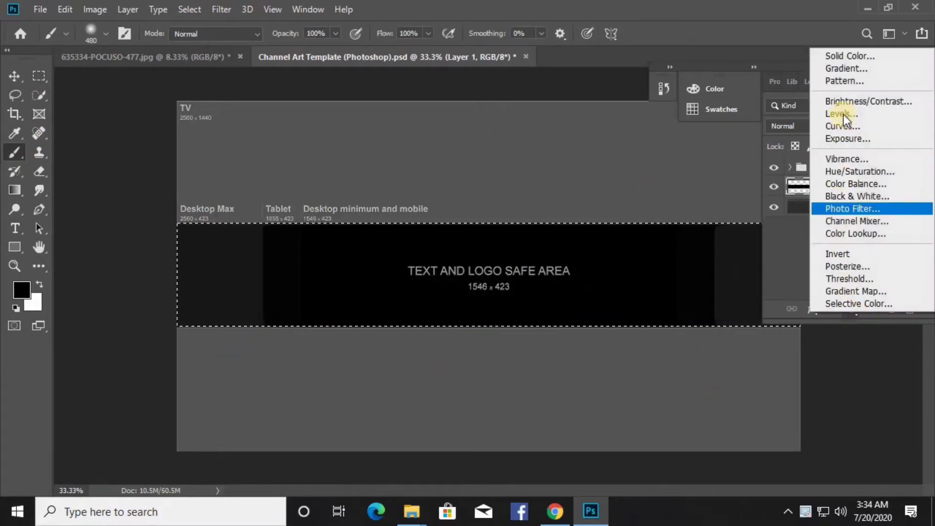
click(845, 68)
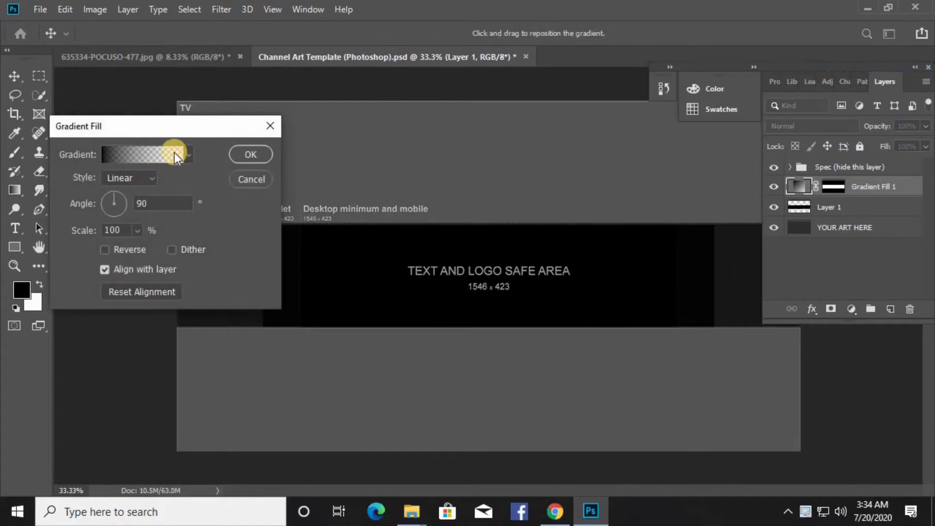
click(174, 153)
click(203, 134)
click(220, 137)
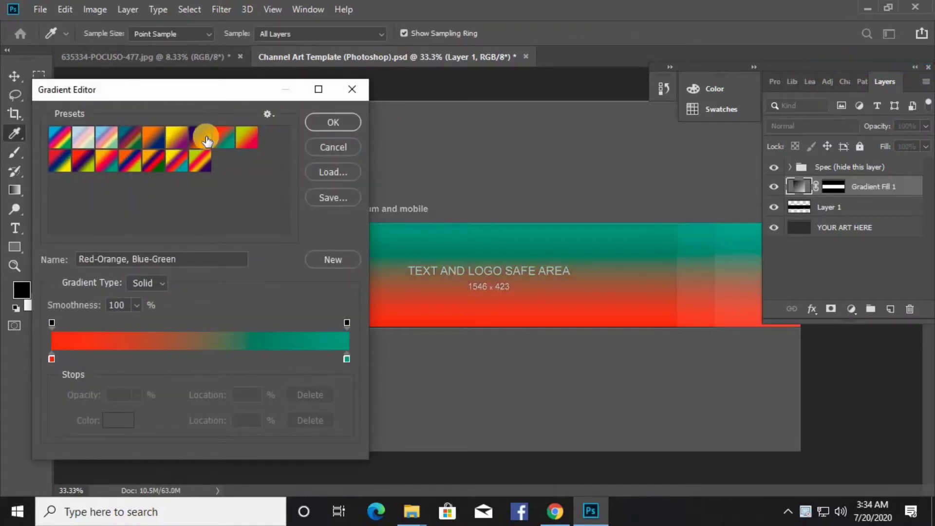
click(199, 135)
click(181, 141)
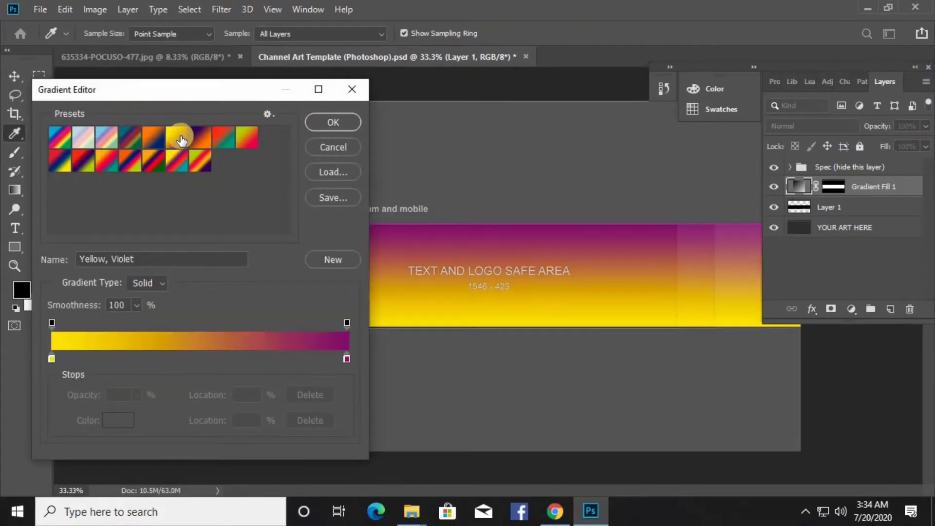
click(329, 124)
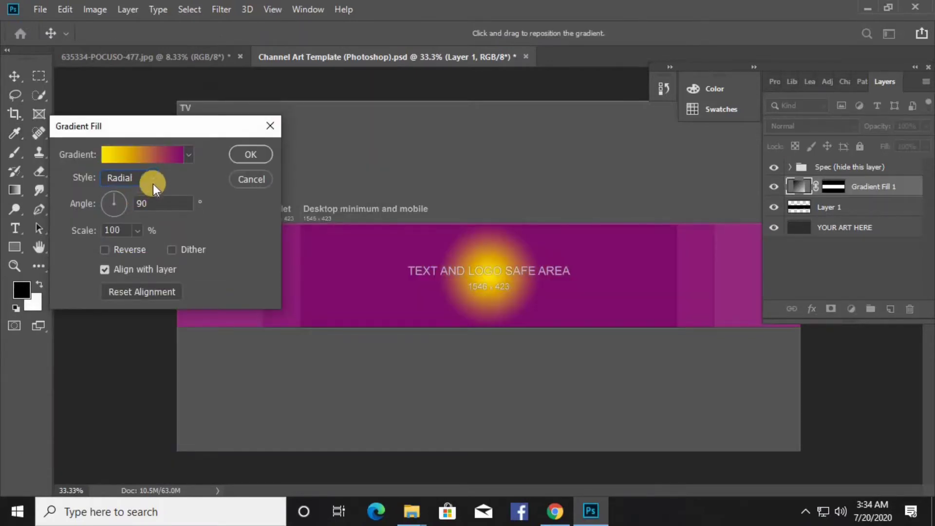
Step: Set the gradient fill's style to Radial and enlarge its scale so the yellow glow spreads across the safe area
click(141, 214)
click(125, 168)
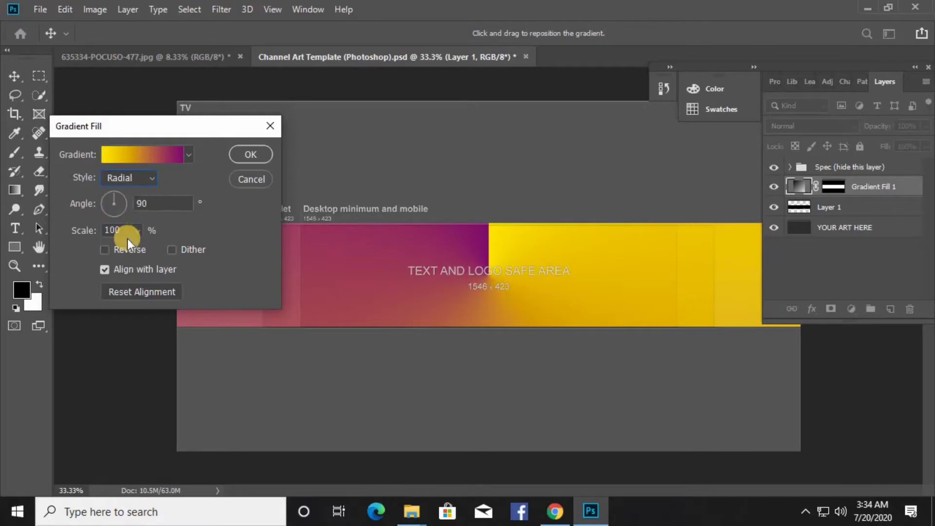
drag(151, 247, 166, 249)
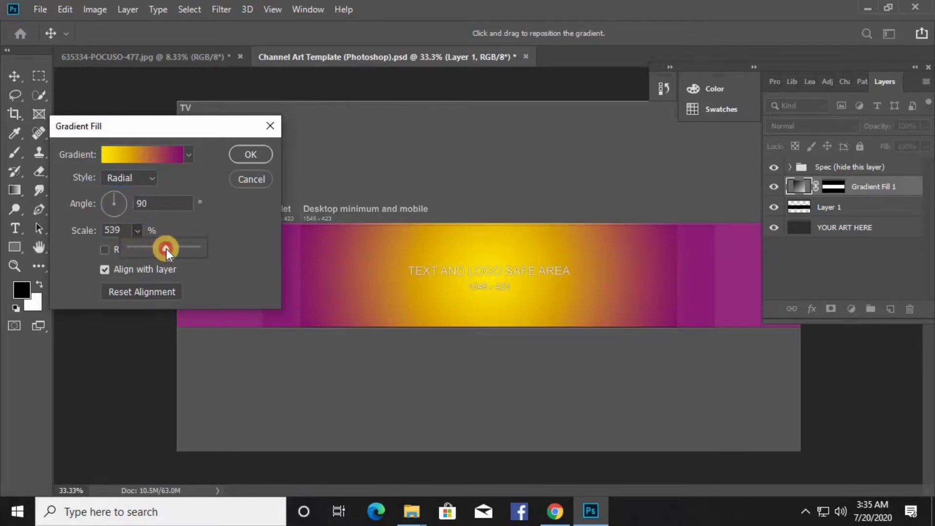
click(248, 153)
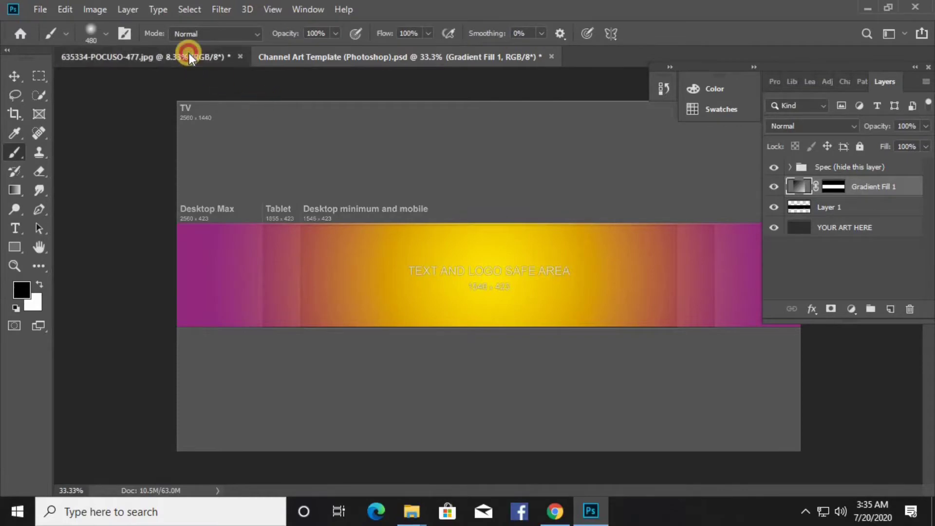
Step: Select the woman's hair and face in the 635334-POCUSO-477.jpg photo with the Quick Selection tool
click(161, 57)
key(ctrl+plus)
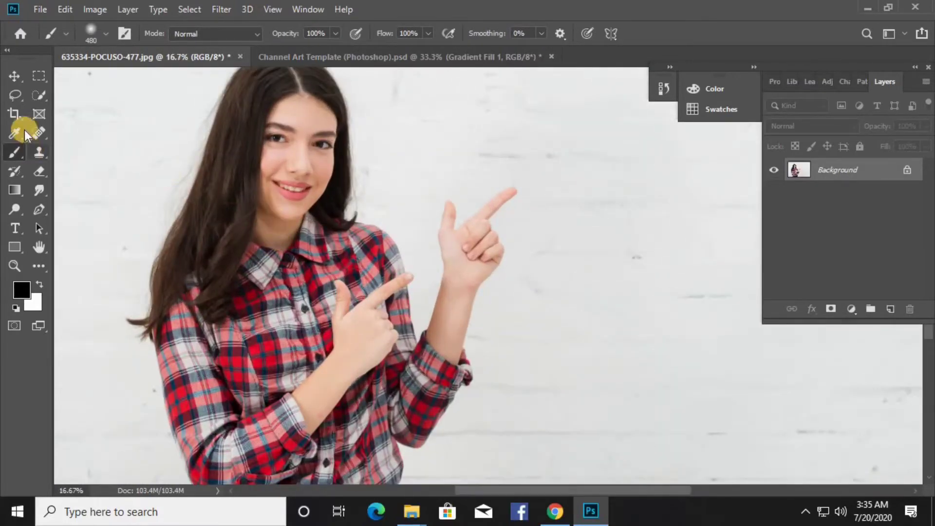
click(39, 95)
key(ctrl+plus)
scroll(308, 292, up, 2)
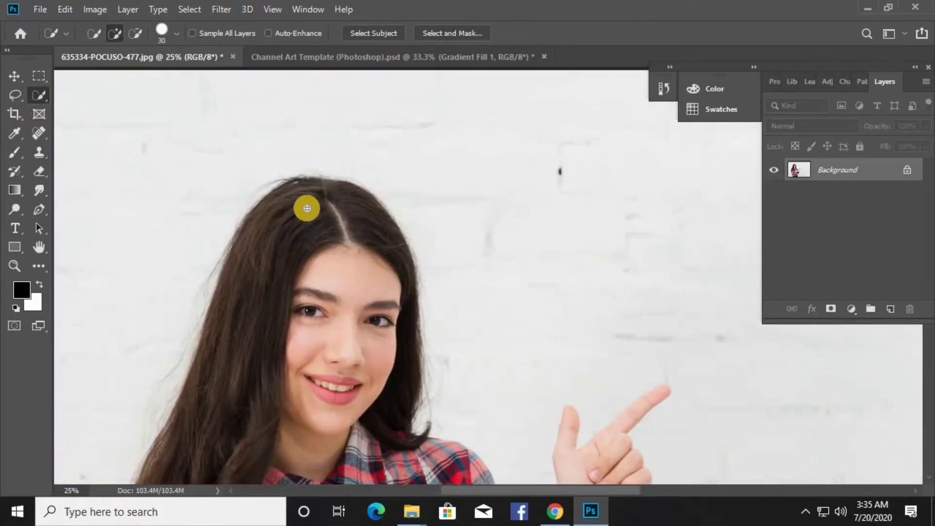
drag(307, 206, 323, 231)
drag(365, 293, 365, 296)
scroll(369, 251, down, 3)
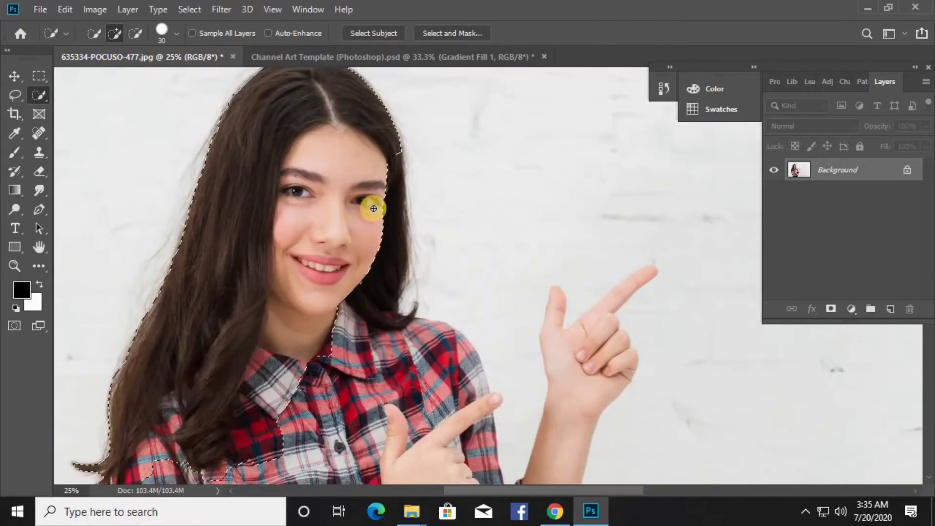
mouse_move(372, 204)
mouse_down()
mouse_move(395, 366)
mouse_move(419, 400)
mouse_move(338, 277)
mouse_move(296, 250)
mouse_move(237, 364)
mouse_move(360, 217)
mouse_up()
Step: Extend the selection over the woman's shirt, both arms and hands, and jeans
scroll(338, 271, down, 3)
drag(399, 267, 408, 352)
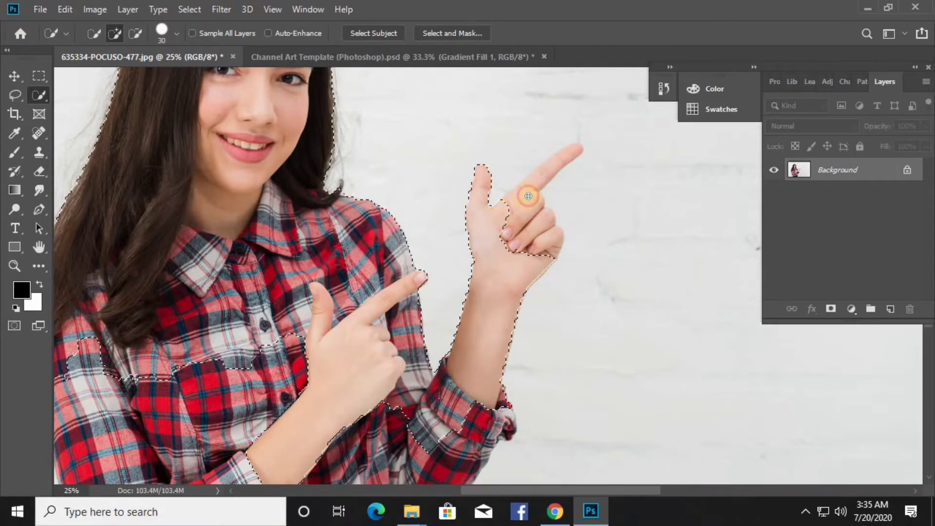
mouse_move(529, 195)
mouse_down()
mouse_move(561, 159)
mouse_move(499, 264)
mouse_move(492, 330)
mouse_move(501, 276)
mouse_up()
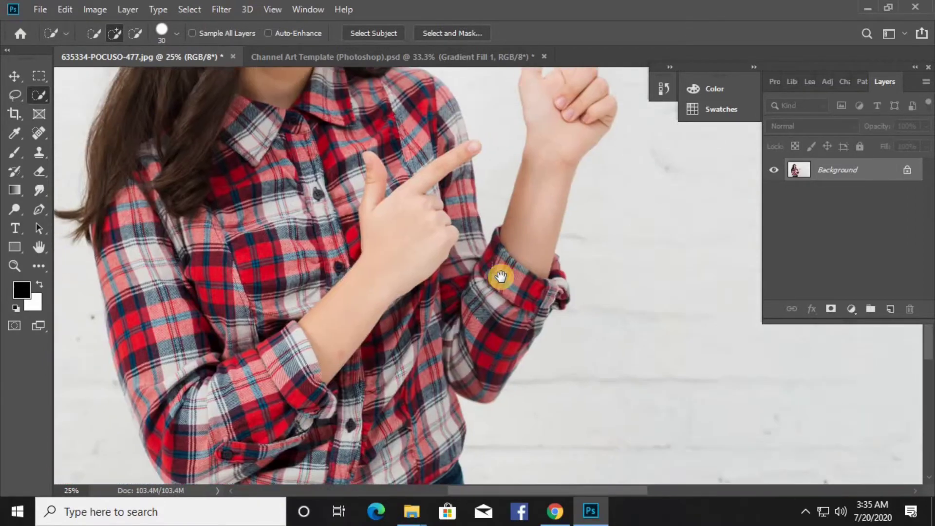
mouse_move(409, 302)
mouse_down()
mouse_move(422, 283)
mouse_move(352, 143)
mouse_move(355, 184)
mouse_move(272, 128)
mouse_move(281, 208)
mouse_move(264, 140)
mouse_move(247, 237)
mouse_move(174, 106)
mouse_move(195, 210)
mouse_move(166, 143)
mouse_move(163, 188)
mouse_move(193, 295)
mouse_move(215, 295)
mouse_move(170, 280)
mouse_move(258, 373)
mouse_move(249, 309)
mouse_move(322, 395)
mouse_move(325, 463)
mouse_move(410, 438)
mouse_move(419, 489)
mouse_move(204, 358)
mouse_move(193, 343)
mouse_move(199, 335)
mouse_move(176, 347)
mouse_up()
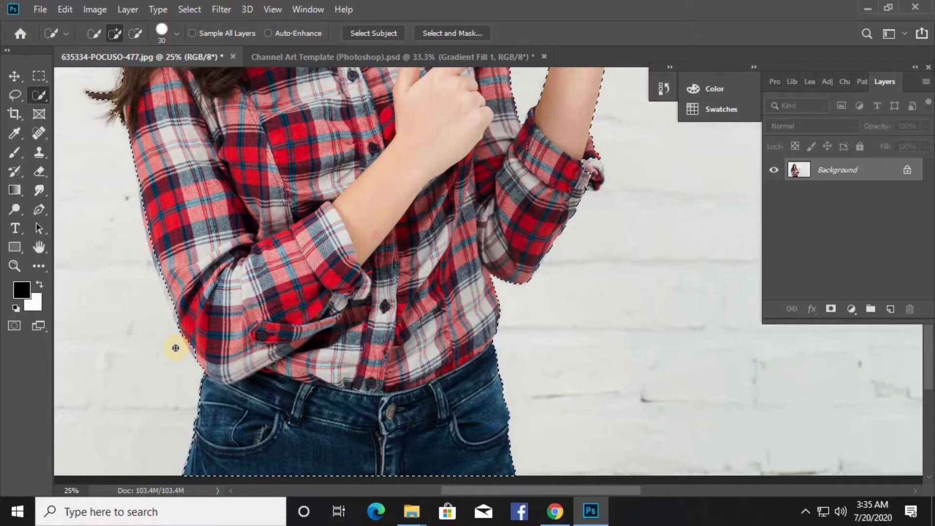
Step: Refine the selection edge along the outer sleeve from the folded elbow up to the hair
scroll(97, 355, up, 2)
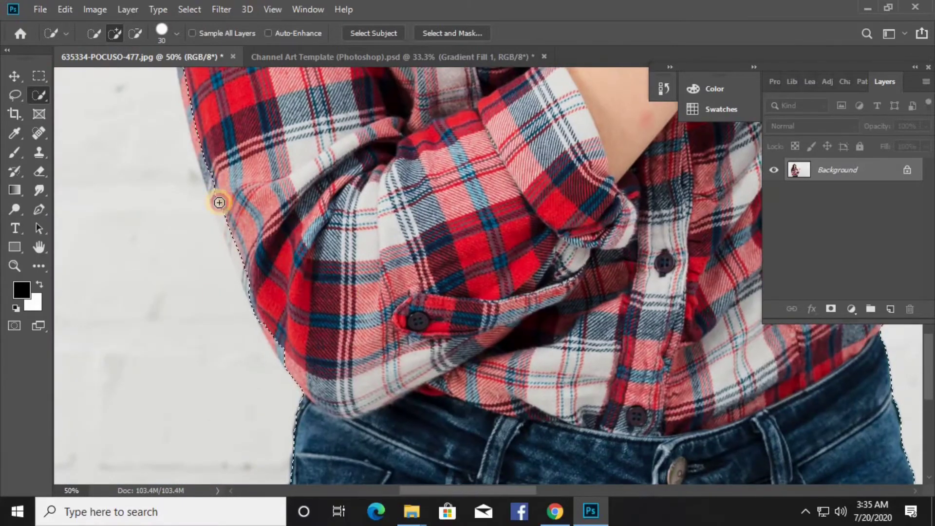
drag(220, 203, 243, 257)
scroll(316, 414, up, 5)
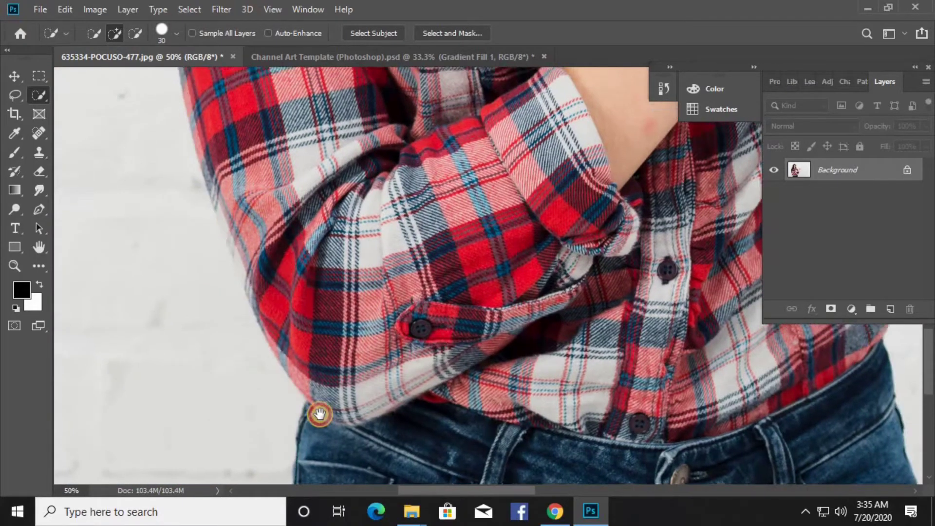
mouse_move(247, 323)
mouse_down()
mouse_move(256, 300)
mouse_move(272, 361)
mouse_up()
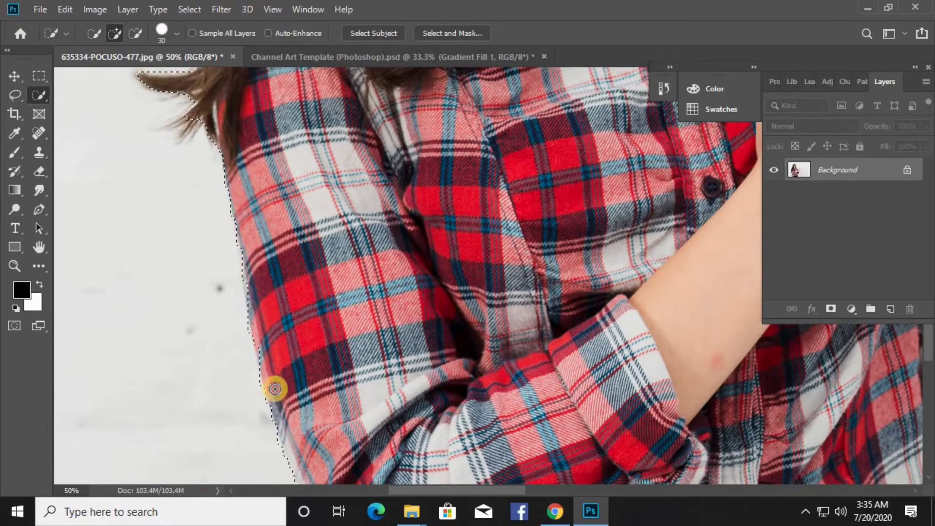
scroll(399, 317, up, 5)
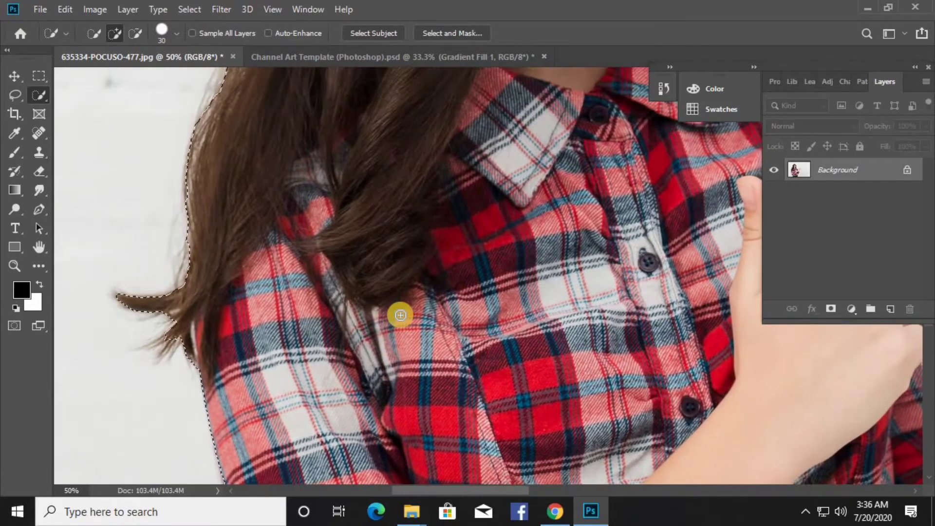
scroll(399, 313, down, 5)
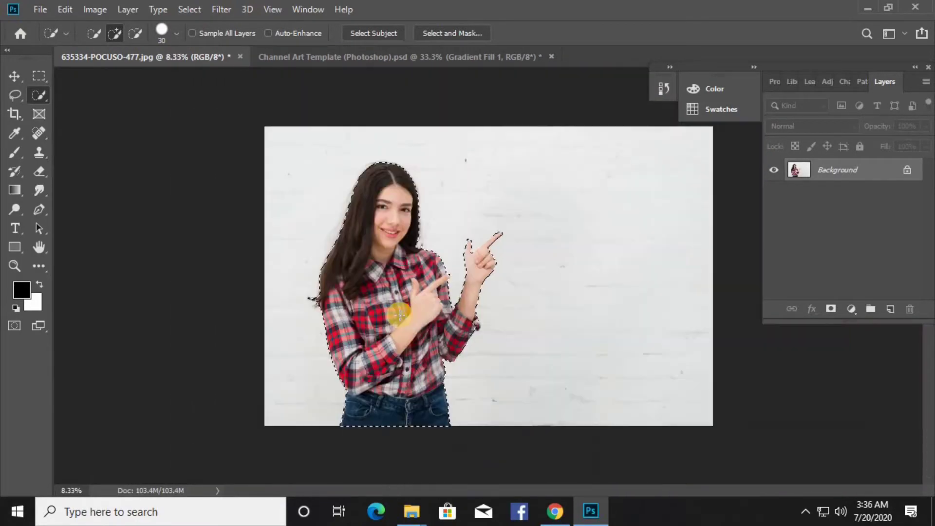
Step: Copy the selected woman into the channel art template and place her layer above the Spec group
key(ctrl+c)
click(335, 57)
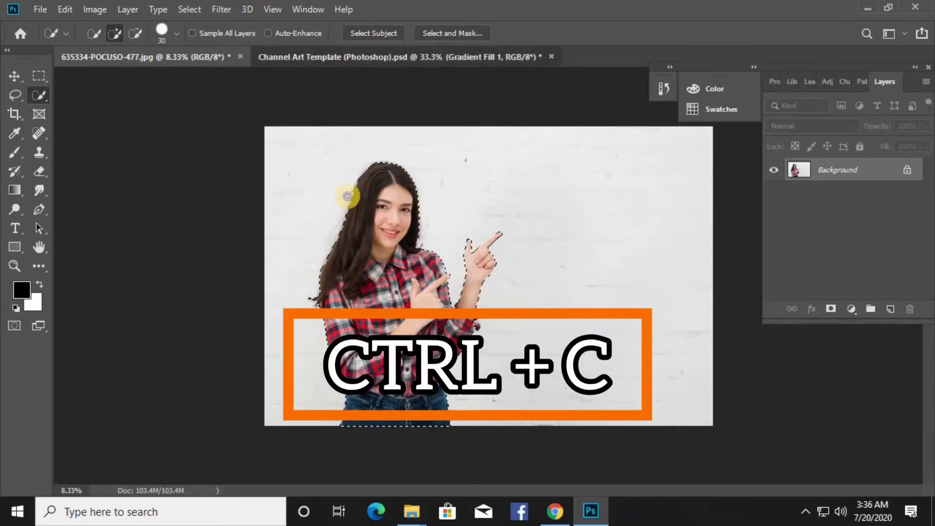
key(ctrl+v)
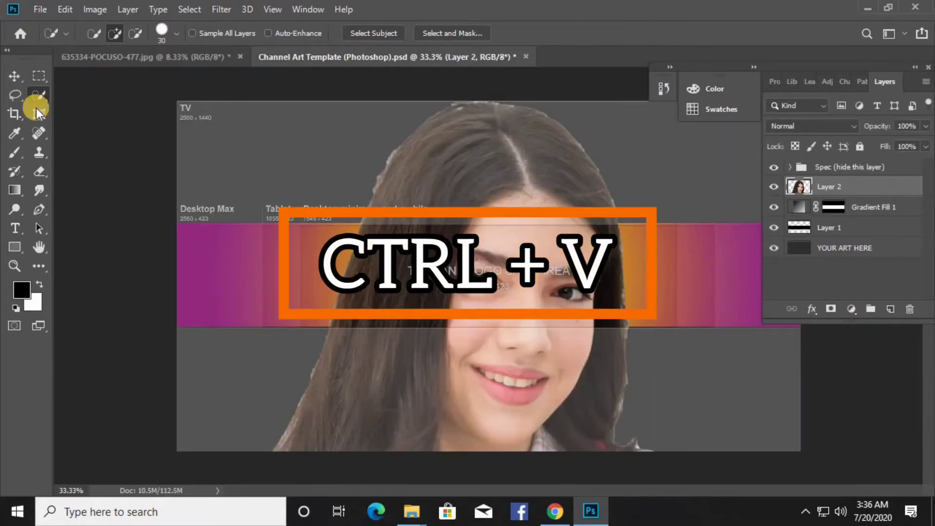
key(v)
drag(828, 187, 823, 162)
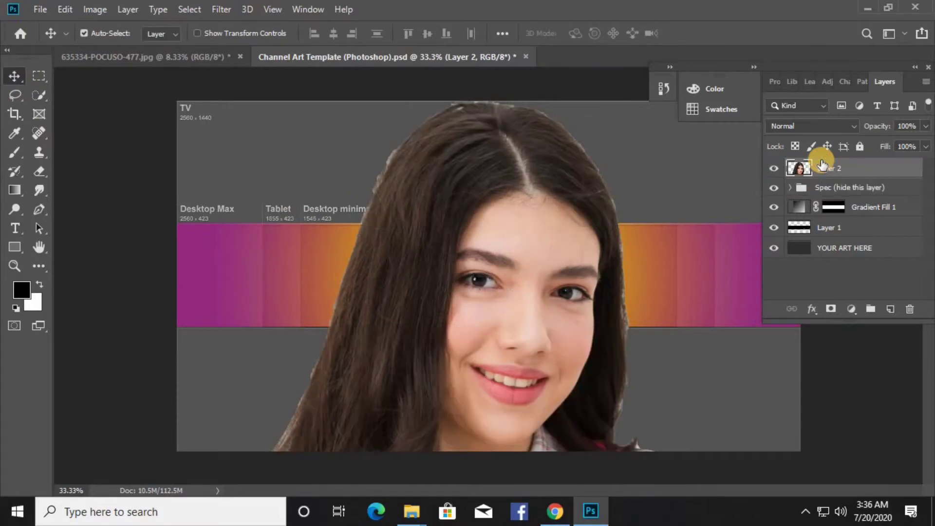
Step: Scale the woman down to about the banner strip's height and position her at the safe area's left end
key(ctrl+t)
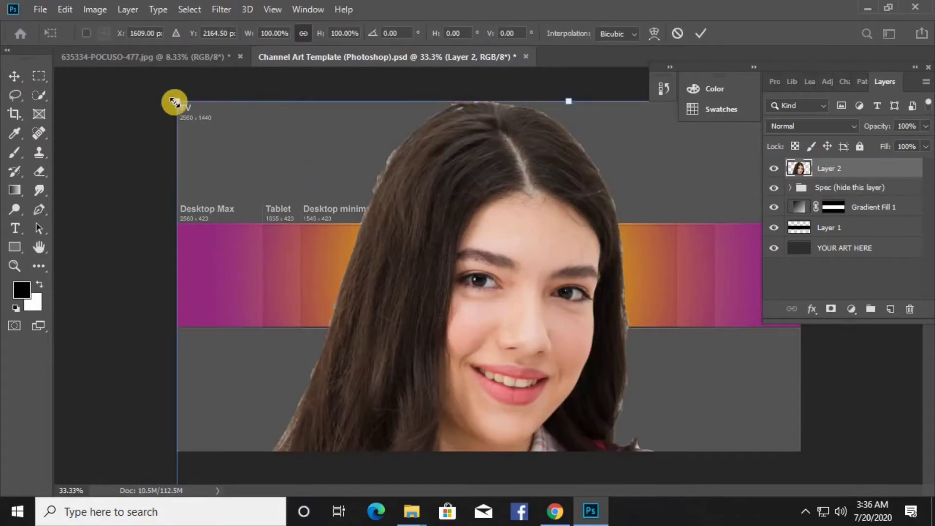
drag(177, 101, 336, 305)
key(Return)
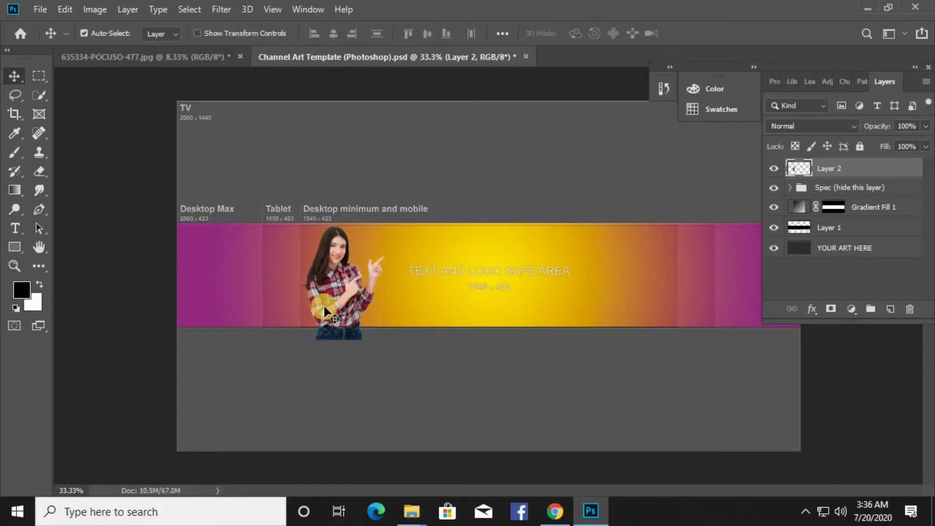
Step: Select the full-width area below the banner strip, about 8.533 by 1.7 in, and paint it black on a new layer
click(39, 76)
key(ctrl+plus)
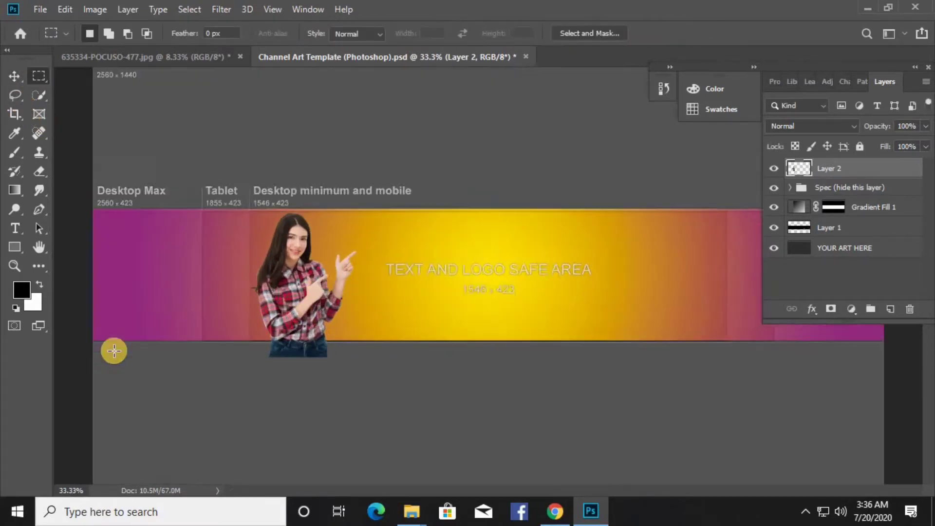
key(ctrl+minus)
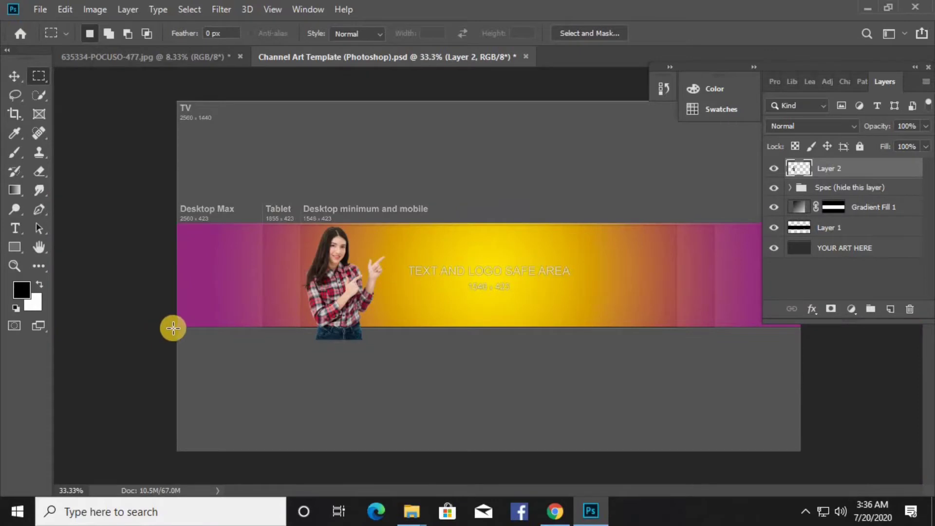
drag(177, 327, 822, 454)
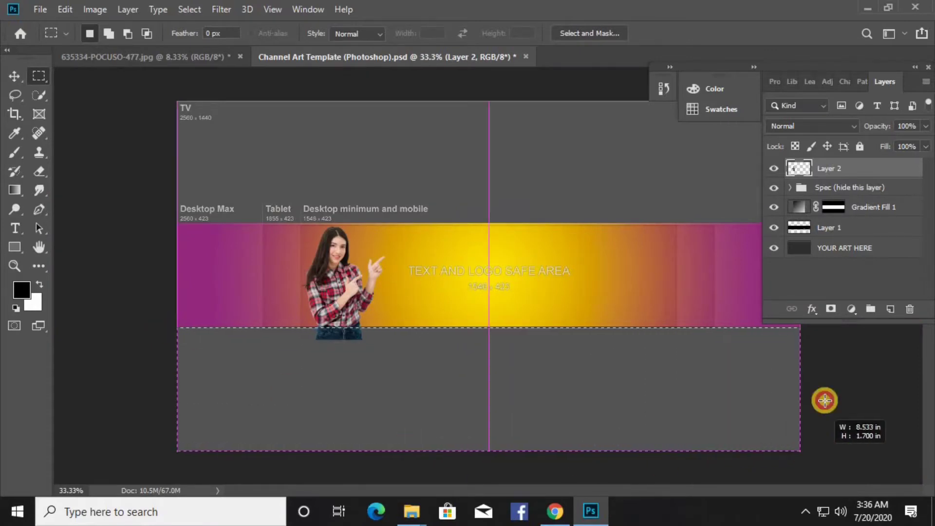
drag(824, 400, 826, 399)
click(890, 308)
click(15, 151)
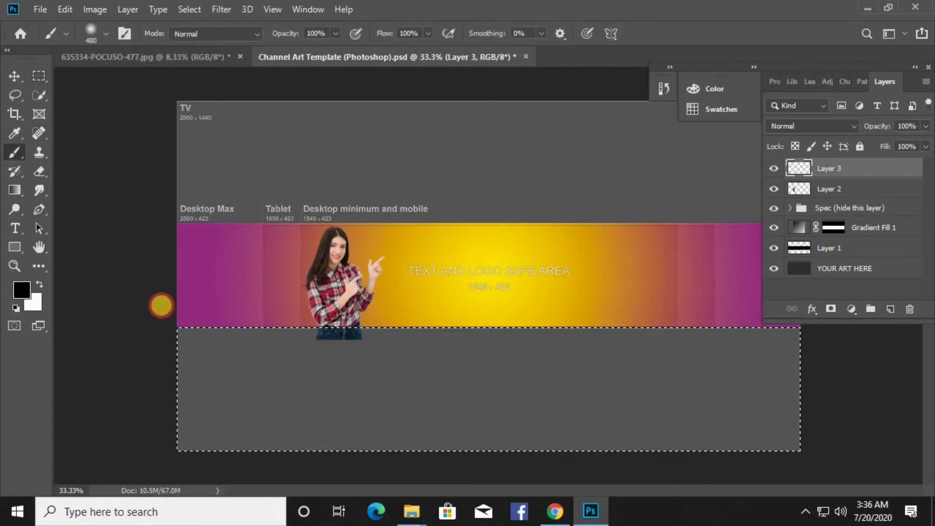
mouse_move(161, 305)
mouse_down()
mouse_move(209, 455)
mouse_move(344, 417)
mouse_move(885, 375)
mouse_move(647, 433)
mouse_up()
Step: Select the full-width area above the banner strip, paint it black on Layer 3, and clear the selection
click(39, 76)
click(365, 188)
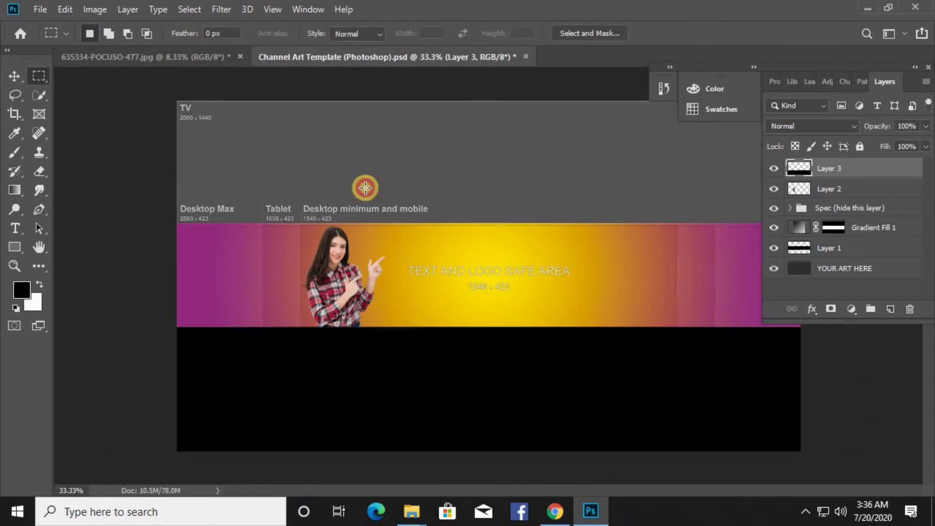
drag(177, 101, 655, 229)
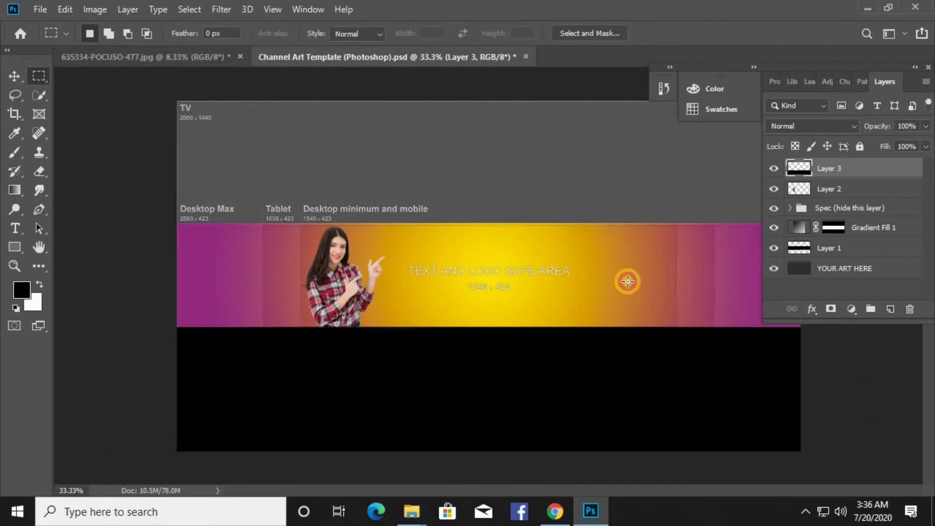
mouse_move(177, 101)
mouse_down()
mouse_move(882, 232)
mouse_move(887, 223)
mouse_up()
click(14, 153)
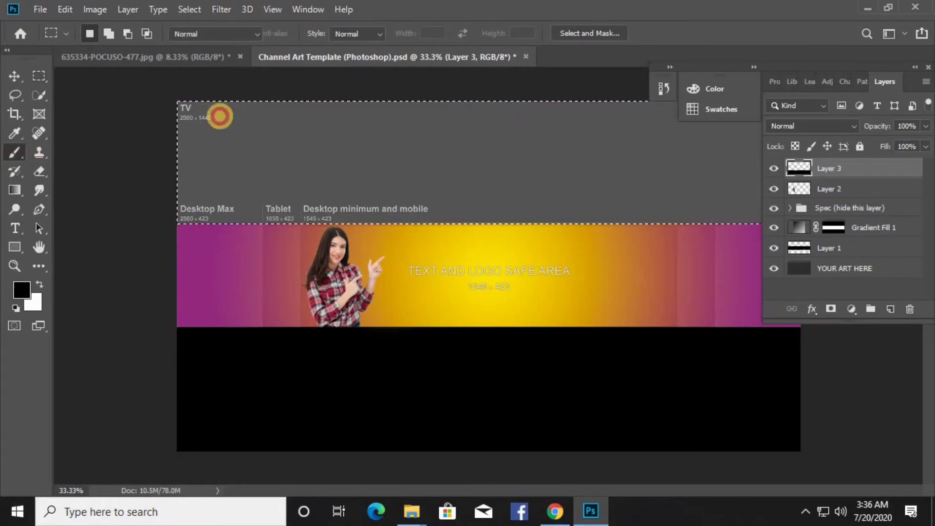
mouse_move(220, 116)
mouse_down()
mouse_move(228, 226)
mouse_move(463, 80)
mouse_move(516, 193)
mouse_move(712, 77)
mouse_move(770, 105)
mouse_move(810, 207)
mouse_move(814, 146)
mouse_up()
key(ctrl+d)
Step: Hide the Spec (hide this layer) group and delete it
click(15, 95)
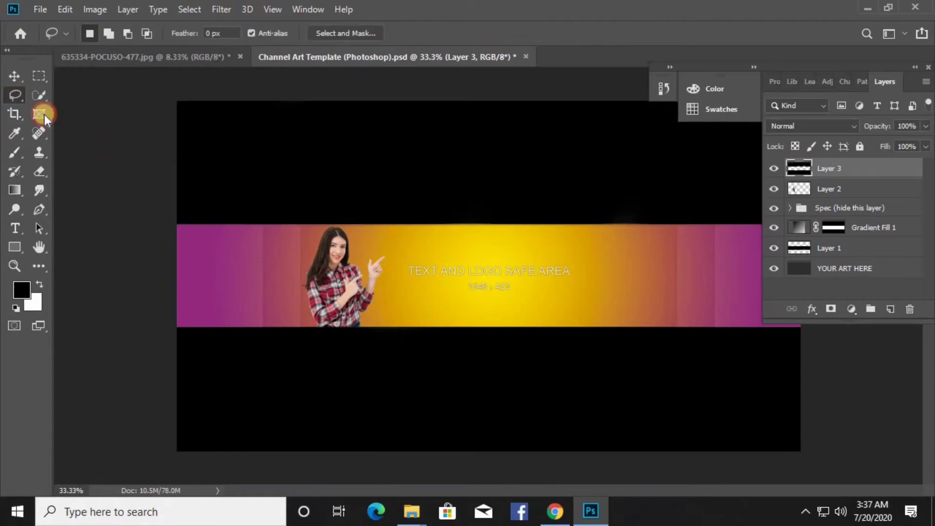
click(14, 76)
click(777, 209)
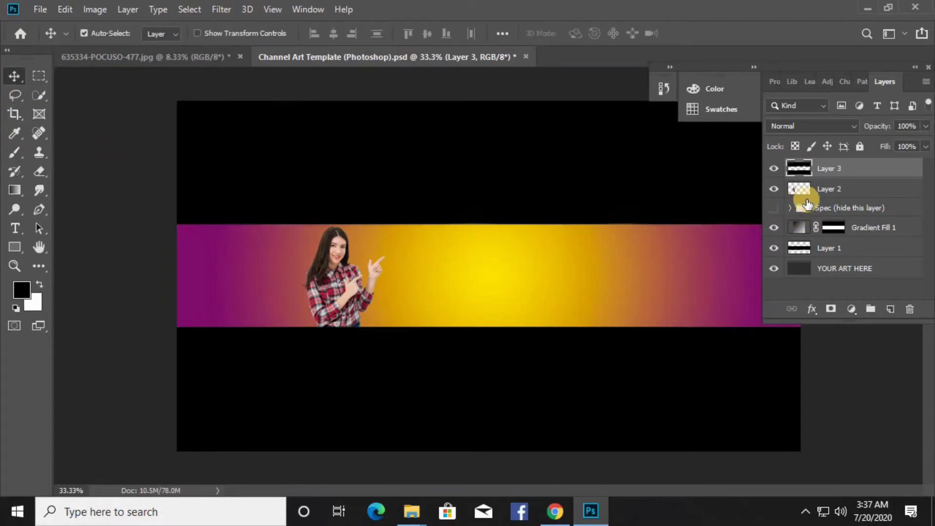
click(827, 216)
key(Delete)
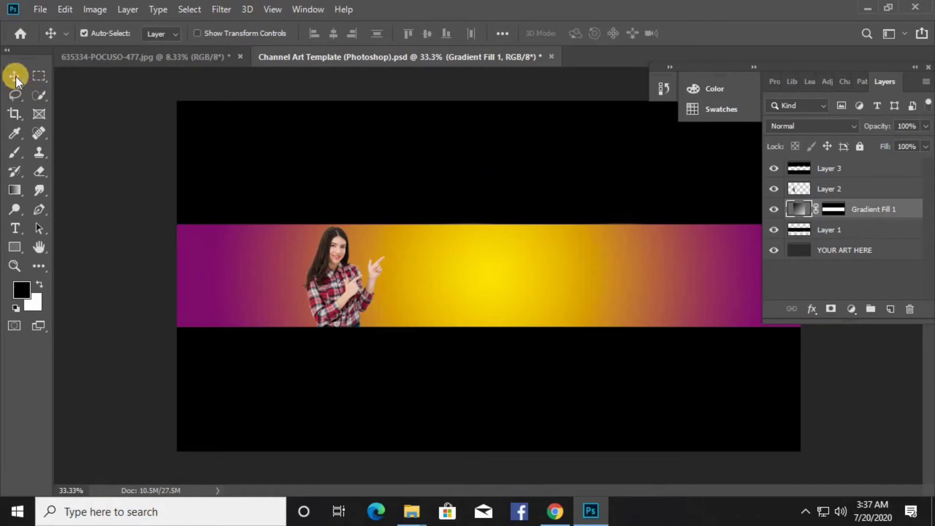
Step: Erase the uneven edge of the woman's hair beside her cheek on Layer 2 with a 17 px eraser
key(ctrl+1)
drag(146, 273, 387, 341)
key(ctrl+plus)
drag(281, 330, 306, 346)
click(39, 171)
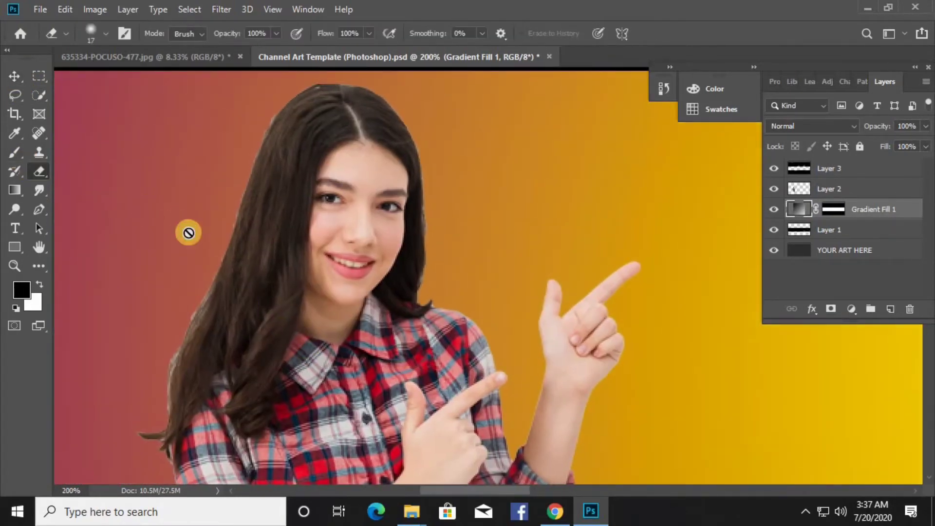
click(188, 231)
click(427, 210)
key(alt+bracketright)
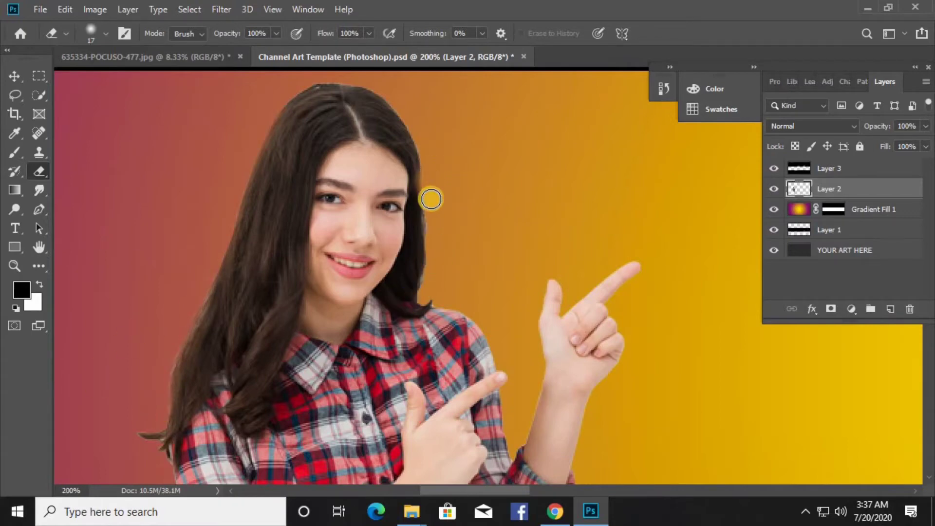
drag(431, 199, 430, 226)
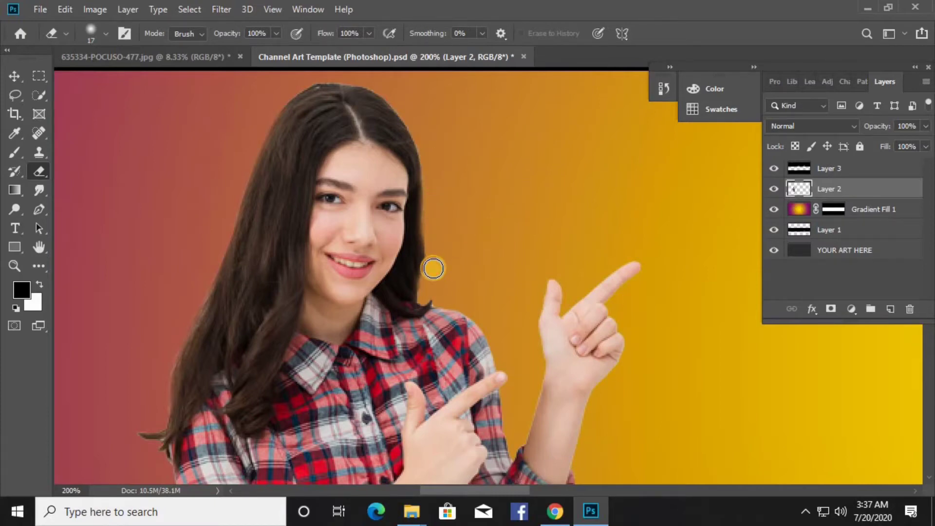
Step: Place purple crystal image 8 from the Polly crystall folder into the banner, scaled to nearly the strip's height, between its centre and right end
key(ctrl+minus)
key(ctrl+minus)
key(ctrl+minus)
key(ctrl+minus)
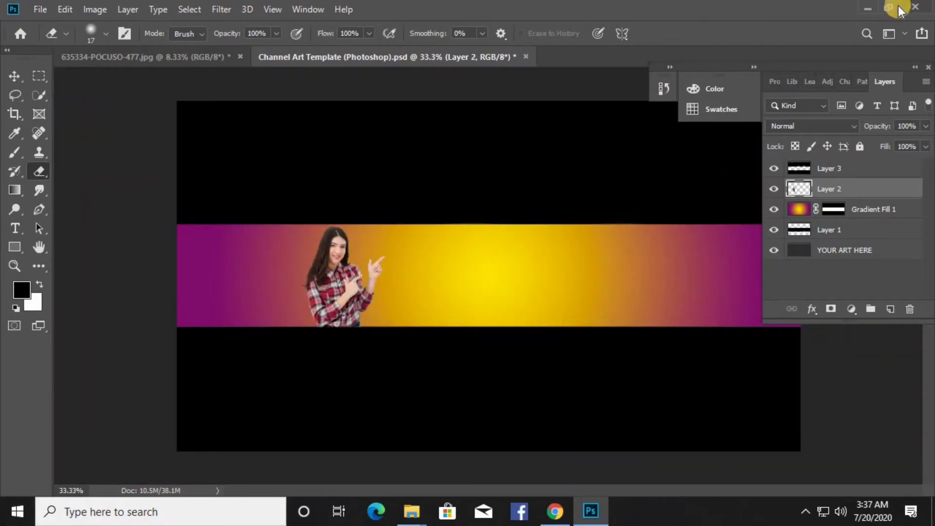
click(871, 9)
click(601, 117)
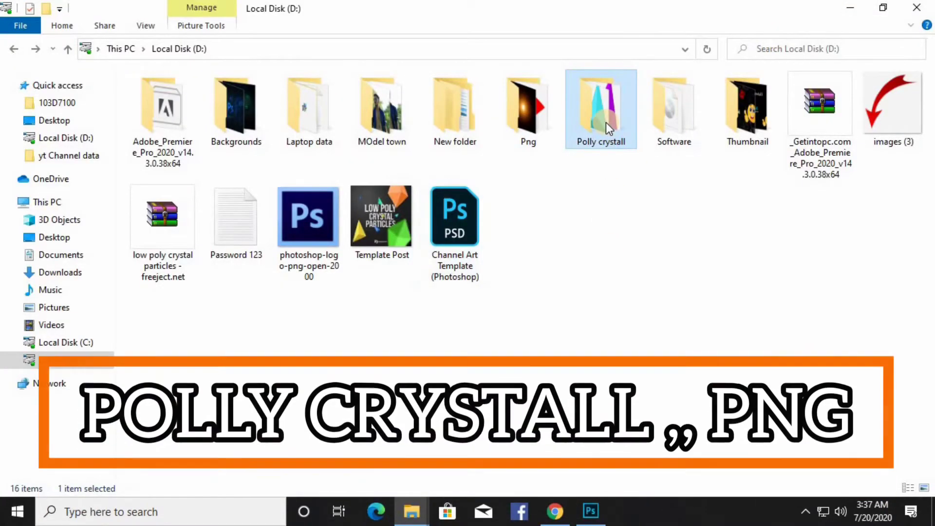
double_click(606, 121)
drag(726, 104, 481, 292)
drag(591, 101, 463, 340)
drag(418, 387, 617, 259)
key(Return)
key(e)
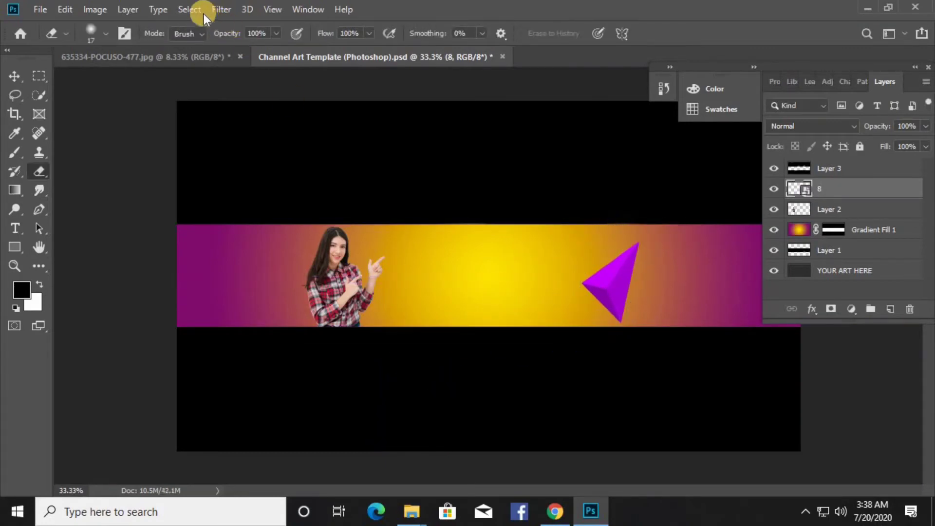
Step: Apply a Gaussian Blur of about 4.6 pixels to the purple crystal and shift it slightly right and up
click(220, 8)
mouse_move(243, 174)
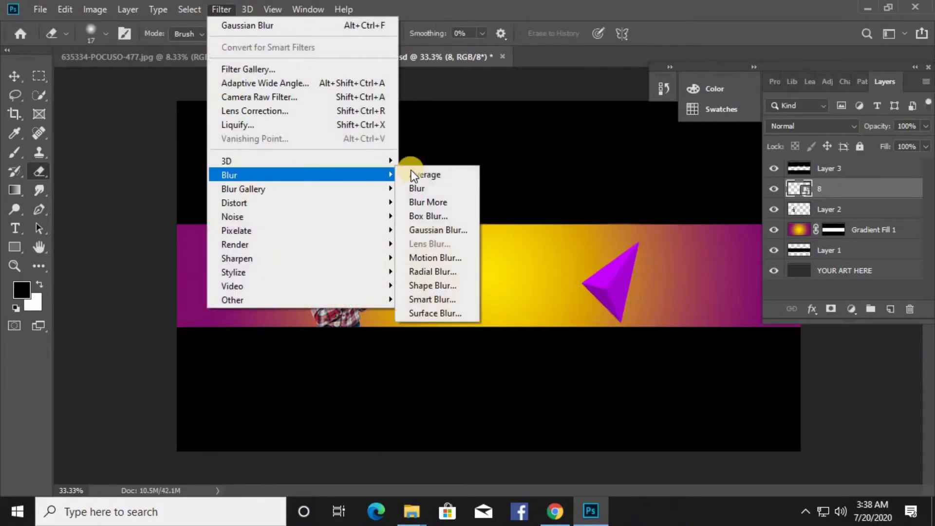
click(432, 231)
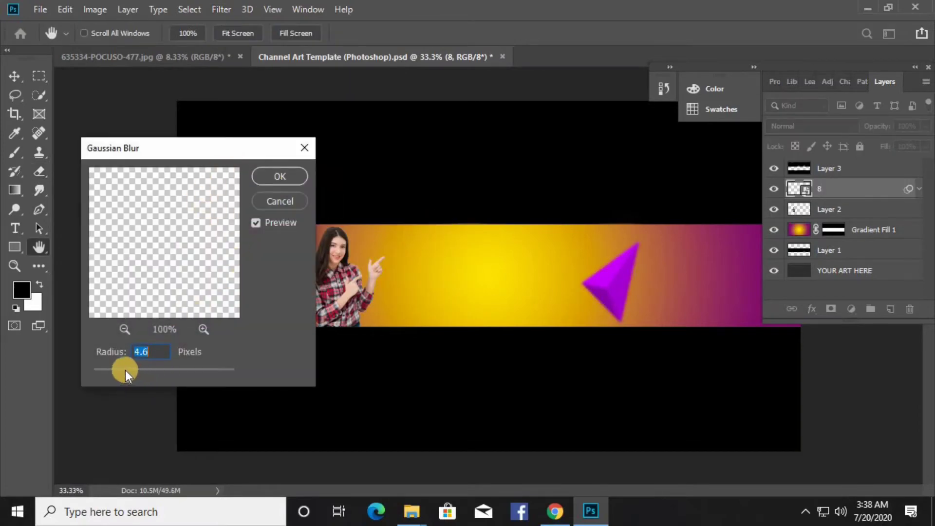
click(297, 177)
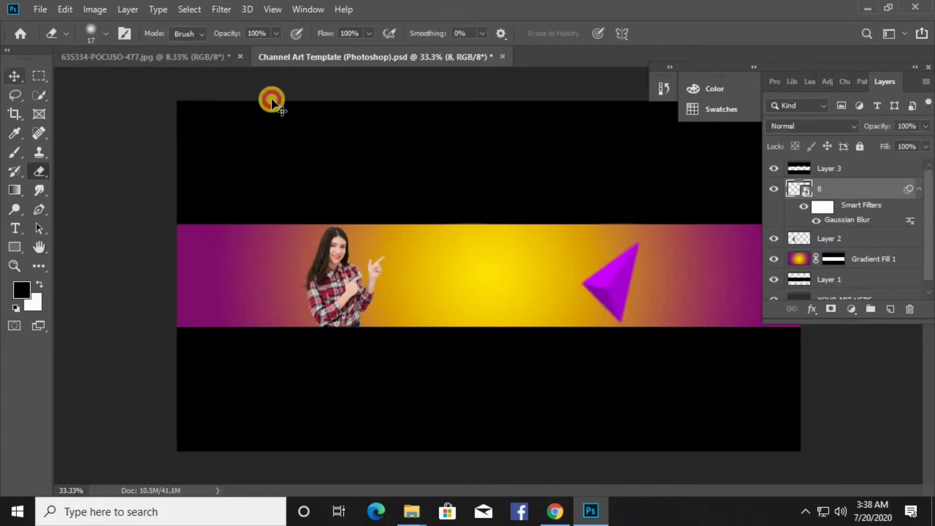
key(v)
drag(612, 283, 643, 275)
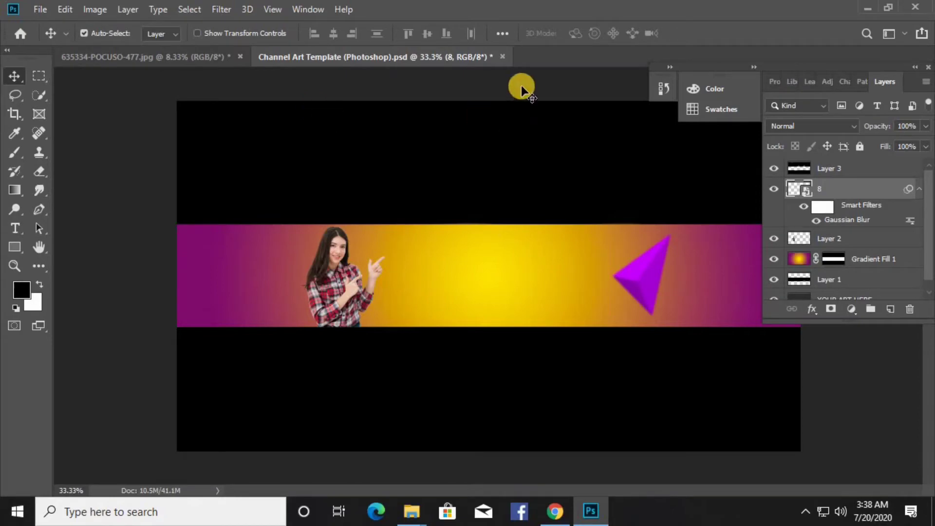
Step: Place orange crystal image 3 at the strip's left end, scaled to 53.64% and rotated -33.75°, and move its layer below Layer 2
click(869, 9)
drag(319, 109, 504, 312)
drag(590, 98, 494, 263)
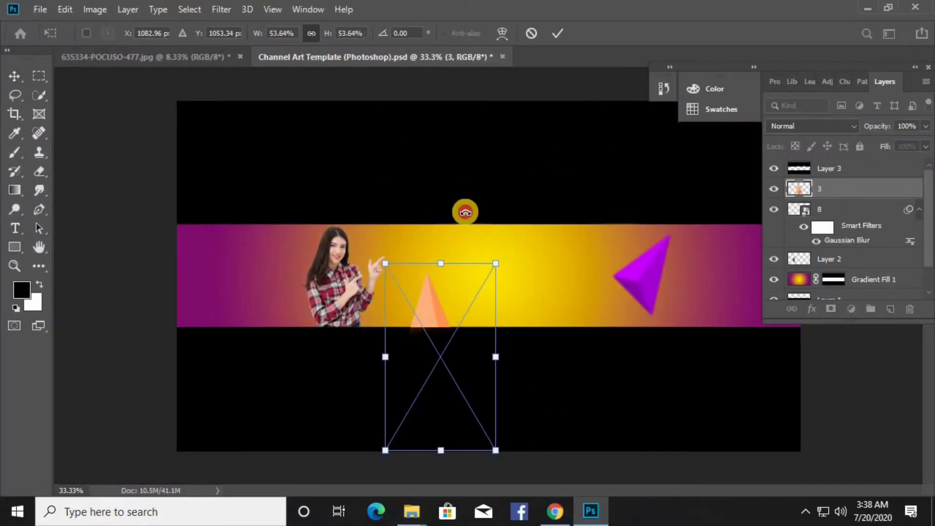
drag(462, 455, 313, 319)
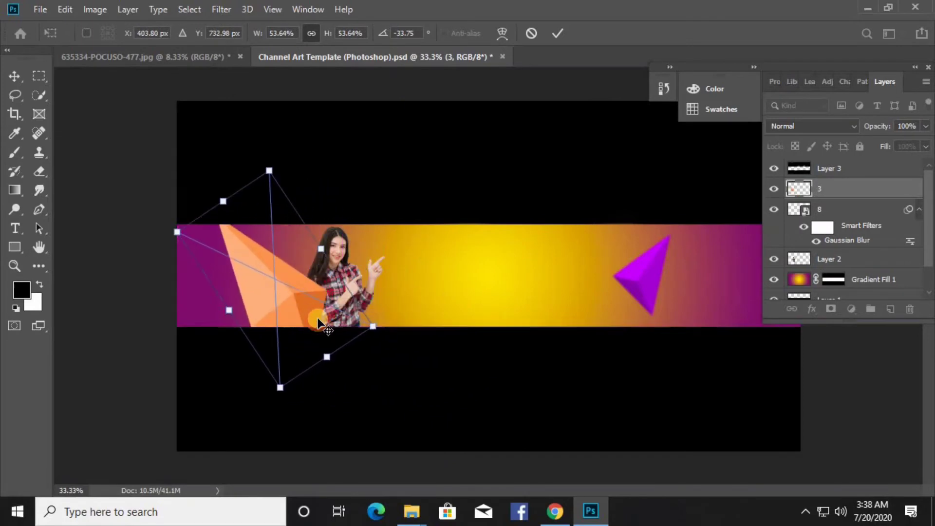
key(Return)
drag(847, 190, 846, 272)
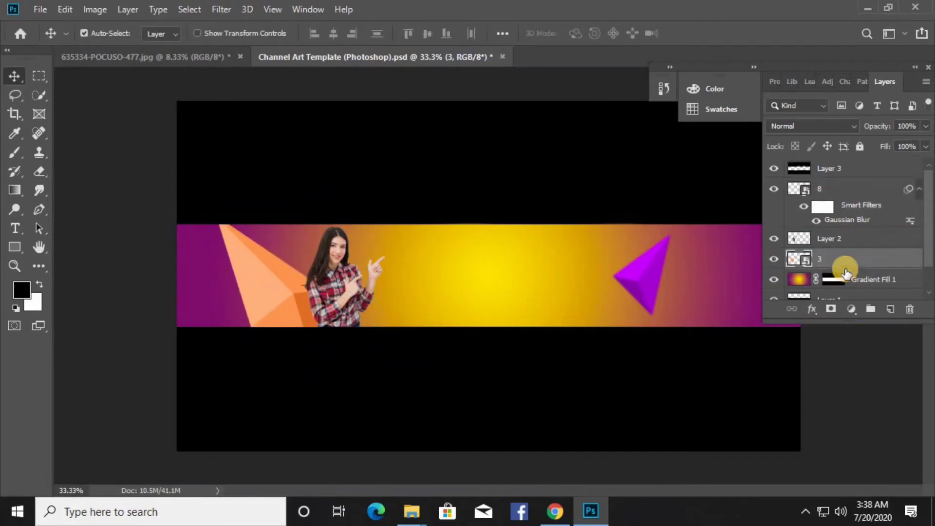
Step: Apply a Gaussian Blur with a radius of about 5.6 pixels to the orange crystal
click(212, 10)
mouse_move(240, 178)
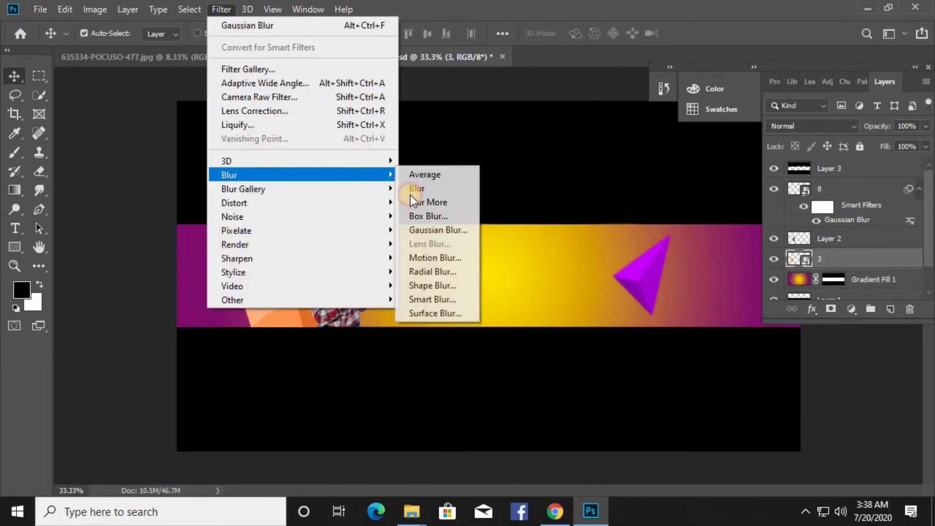
click(456, 232)
drag(154, 162, 571, 145)
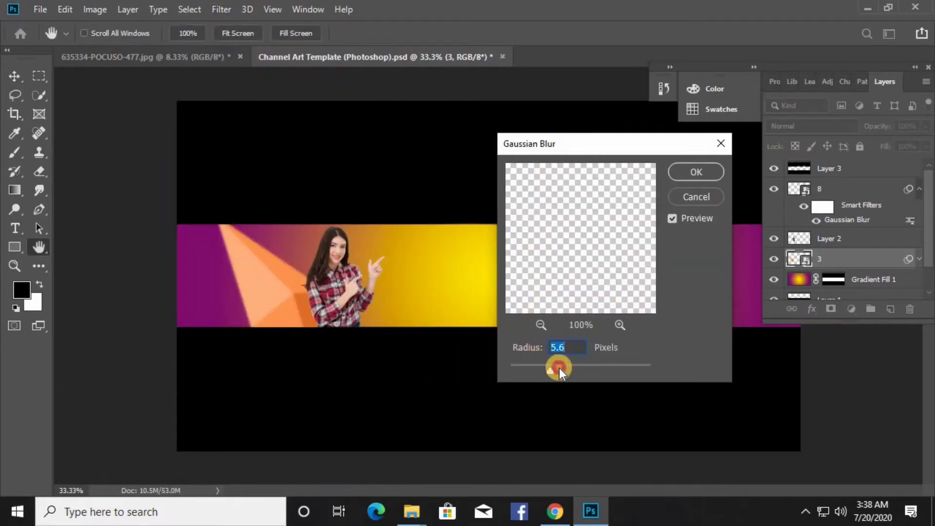
click(681, 172)
Step: Place green crystal image 2, scaled to 16.77% and rotated, so its tip rises from the strip's lower edge near the centre
click(582, 510)
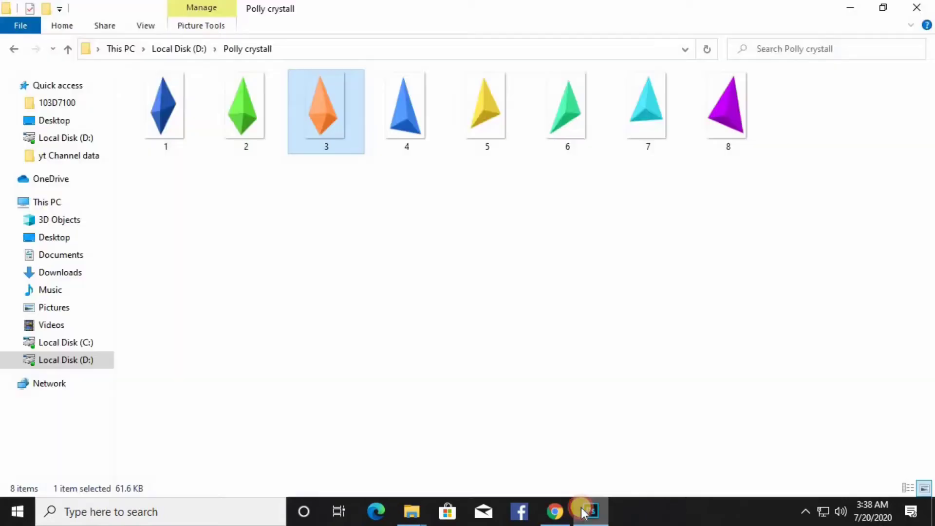
drag(246, 121, 511, 282)
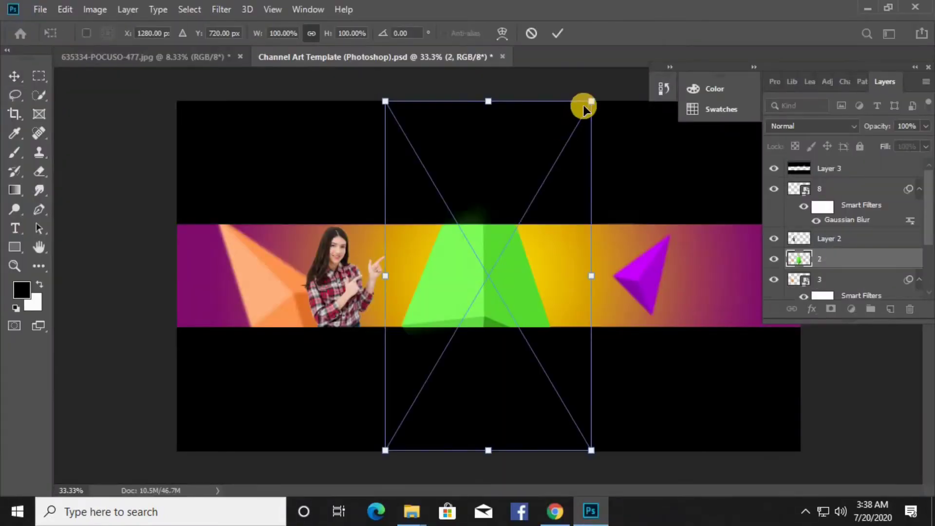
drag(580, 104, 738, 264)
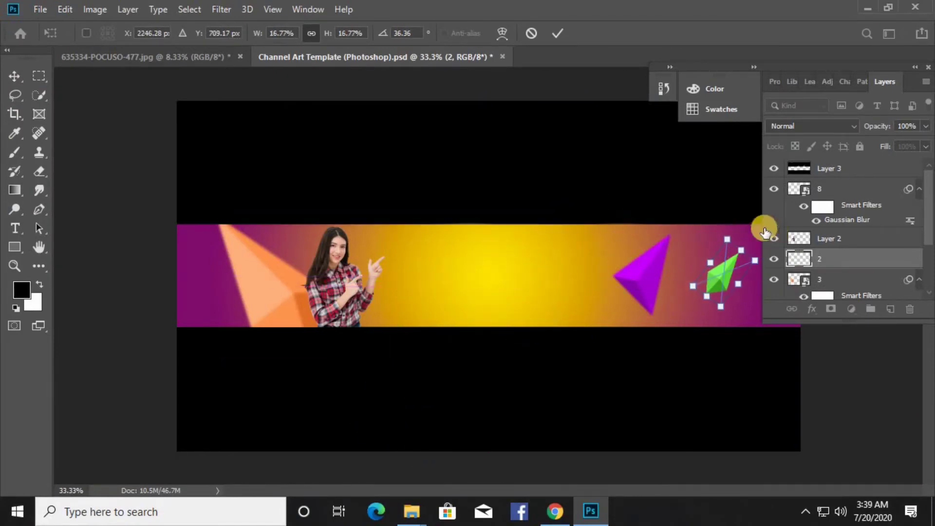
drag(764, 232, 718, 217)
drag(723, 280, 538, 291)
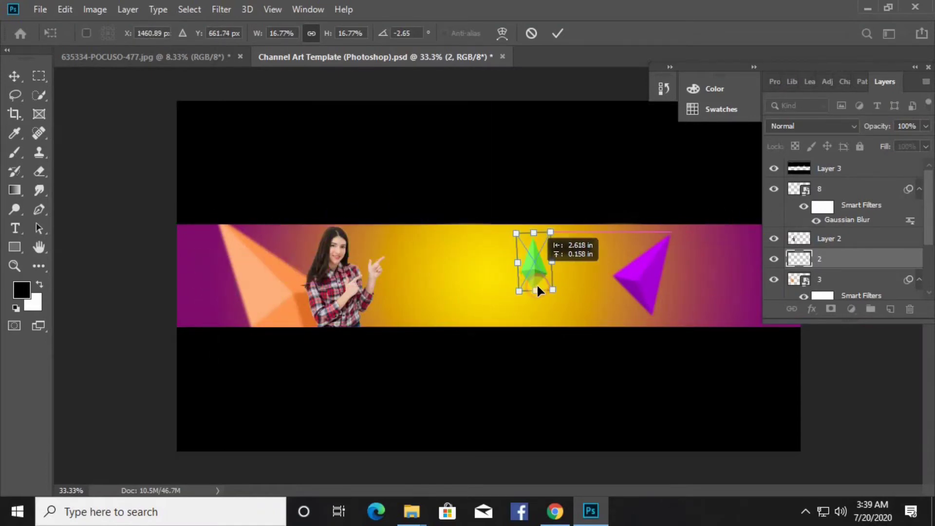
drag(576, 257, 527, 359)
key(Return)
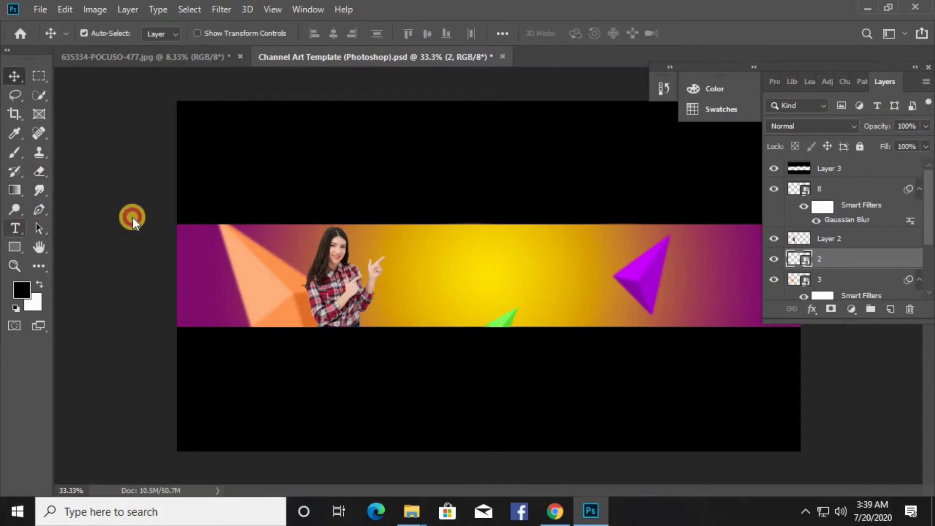
Step: Add the white 60 pt Sylfaen title "Faizan Creation" and move it fully inside the banner strip
click(535, 285)
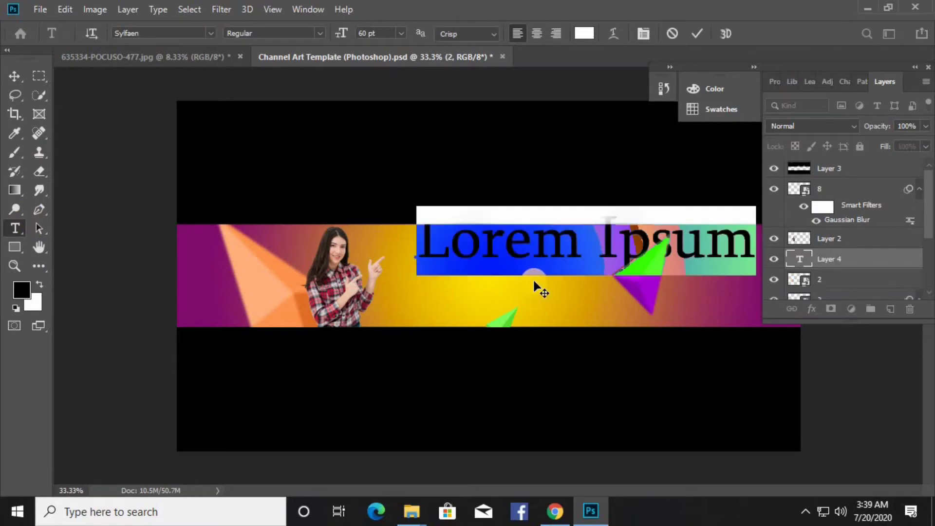
text(iz)
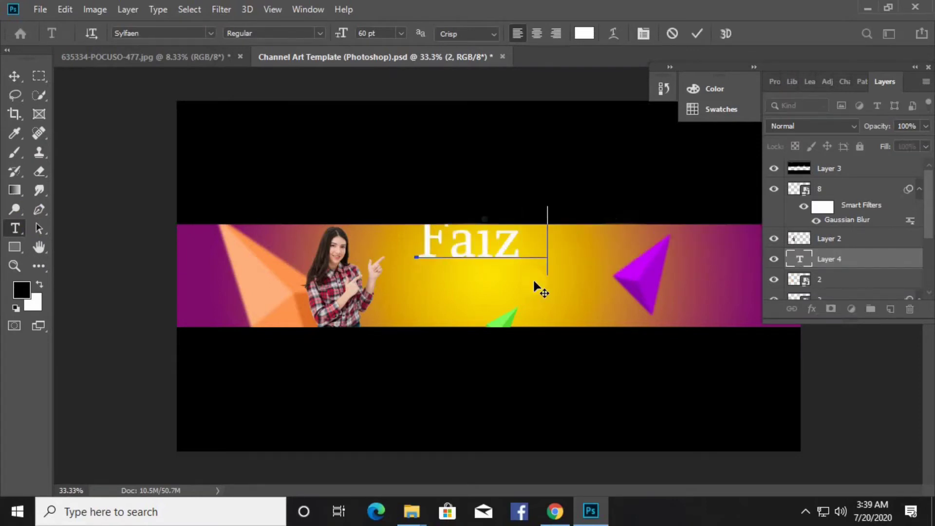
text(an Crea)
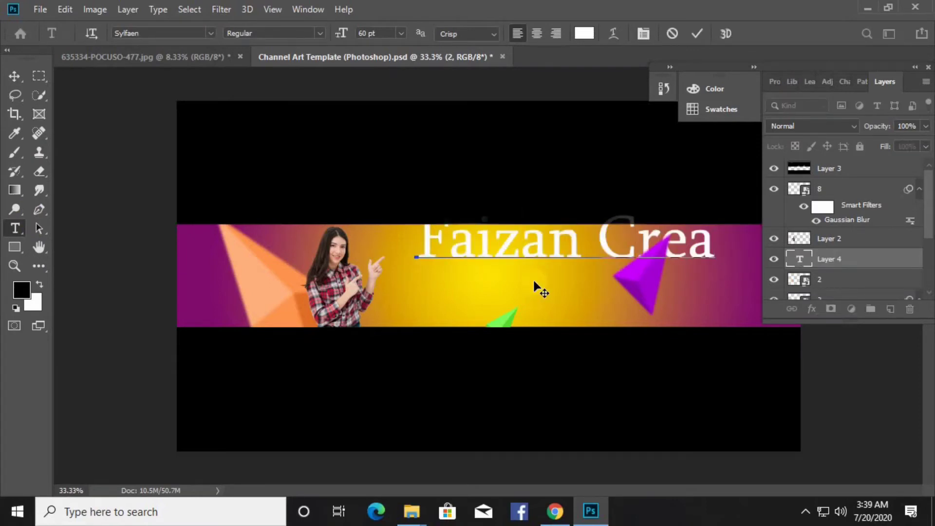
text(tion)
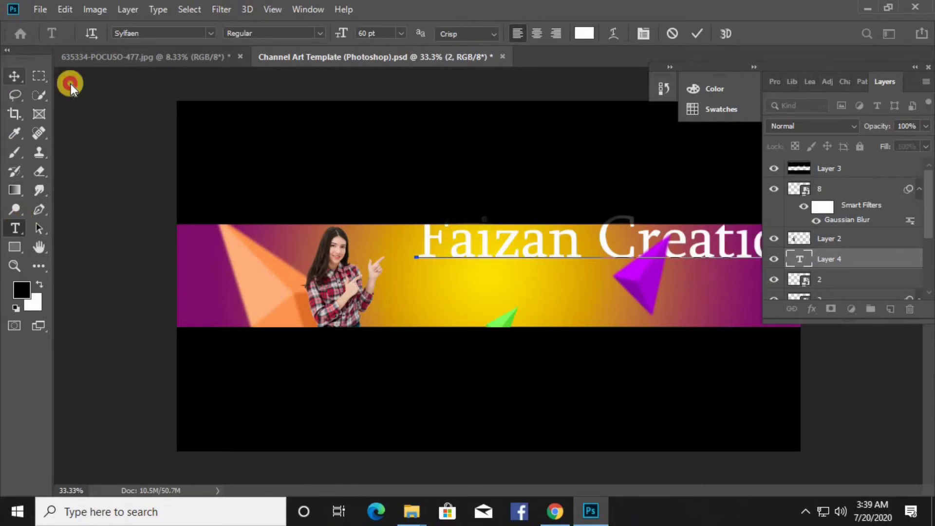
click(14, 75)
drag(562, 247, 442, 263)
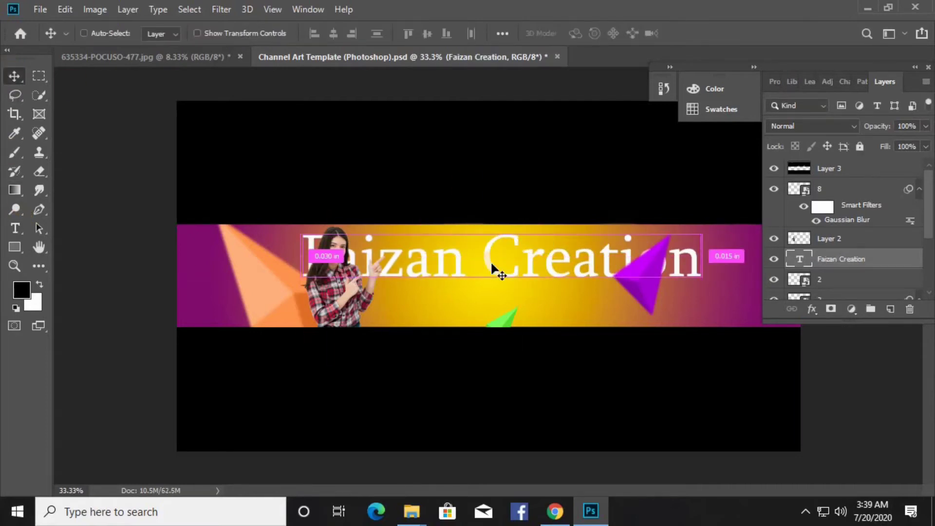
Step: Scale the title to about 52.71% width and 67.96% height and fit it between the woman and the purple crystal
key(ctrl+t)
drag(319, 260, 430, 264)
drag(701, 259, 662, 259)
drag(558, 258, 520, 254)
drag(373, 257, 416, 258)
drag(523, 227, 517, 262)
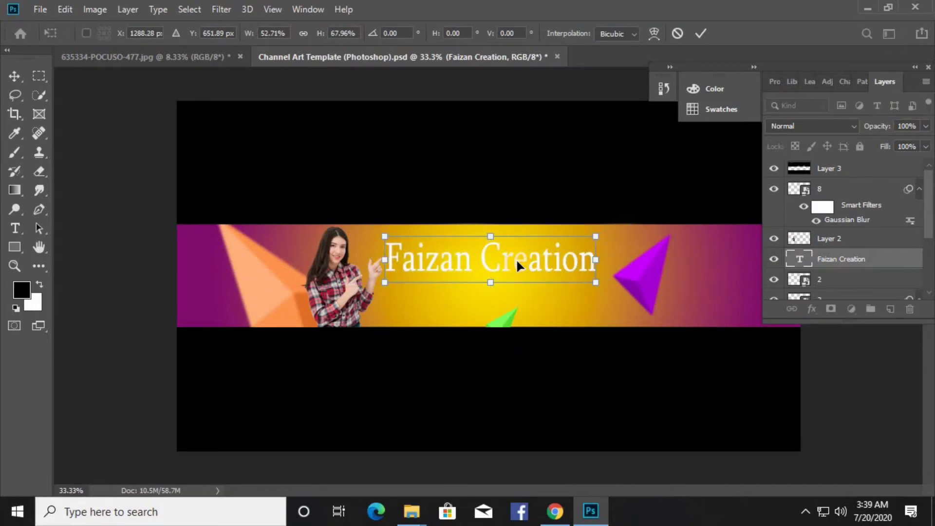
key(Return)
Step: Change the font of the whole "Faizan Creation" title to Trebuchet MS
click(15, 228)
click(409, 271)
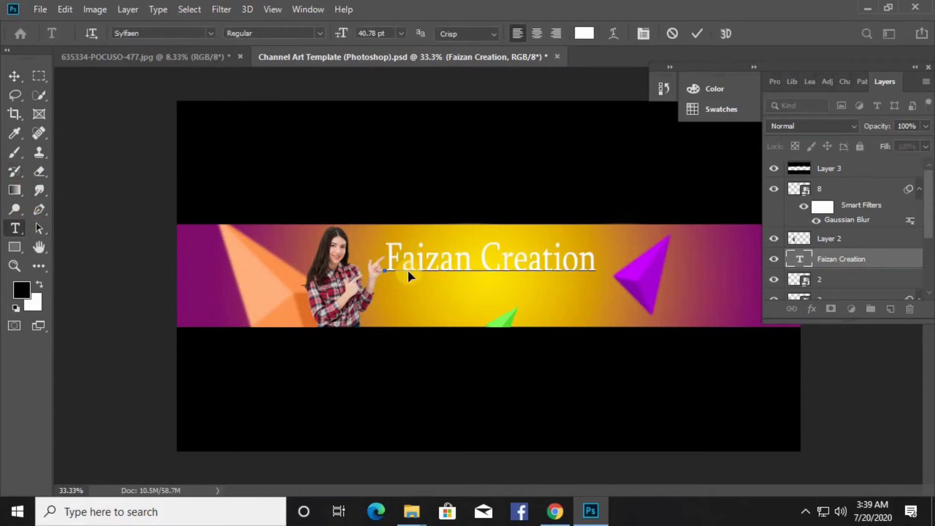
key(ctrl+a)
click(155, 34)
scroll(156, 34, down, 5)
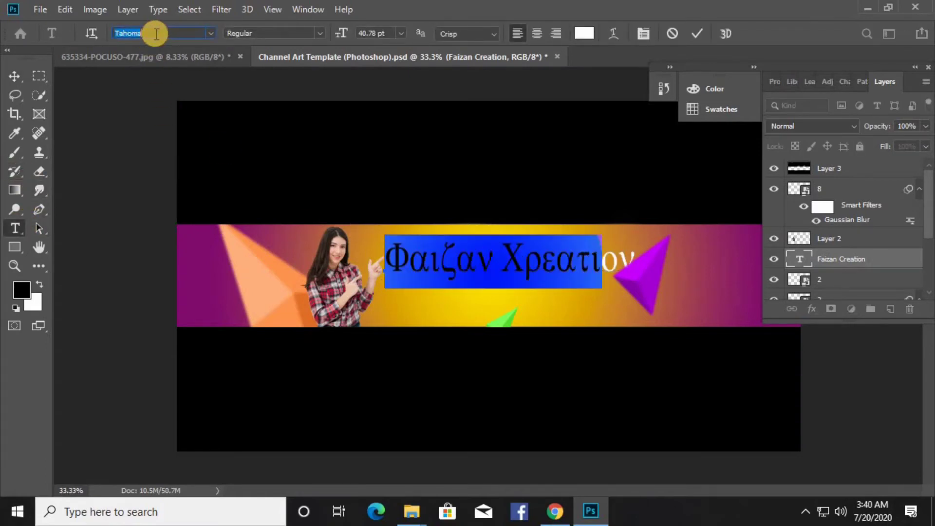
scroll(157, 36, down, 1)
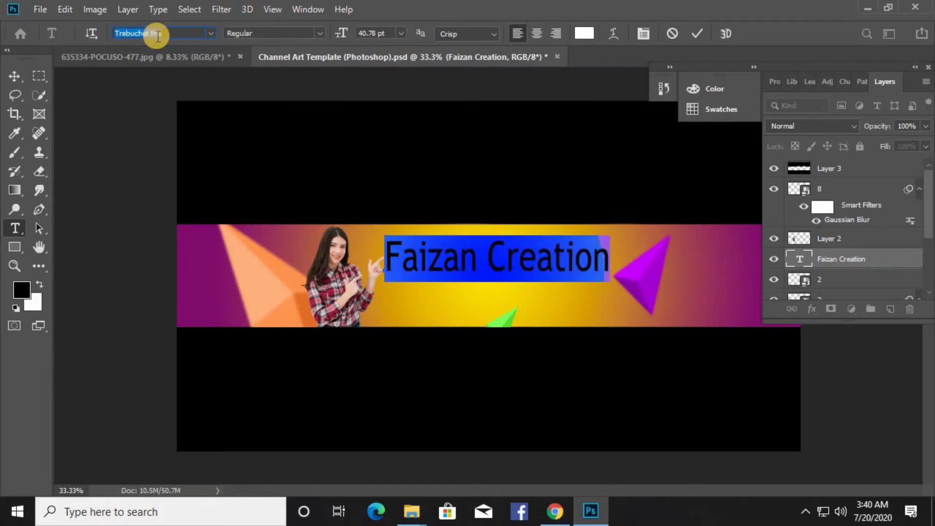
Step: Narrow the title to 93.50% width, place it between the woman and the purple crystal, and bring its layer above all others
click(13, 75)
drag(502, 256, 511, 265)
key(ctrl+t)
drag(384, 259, 399, 258)
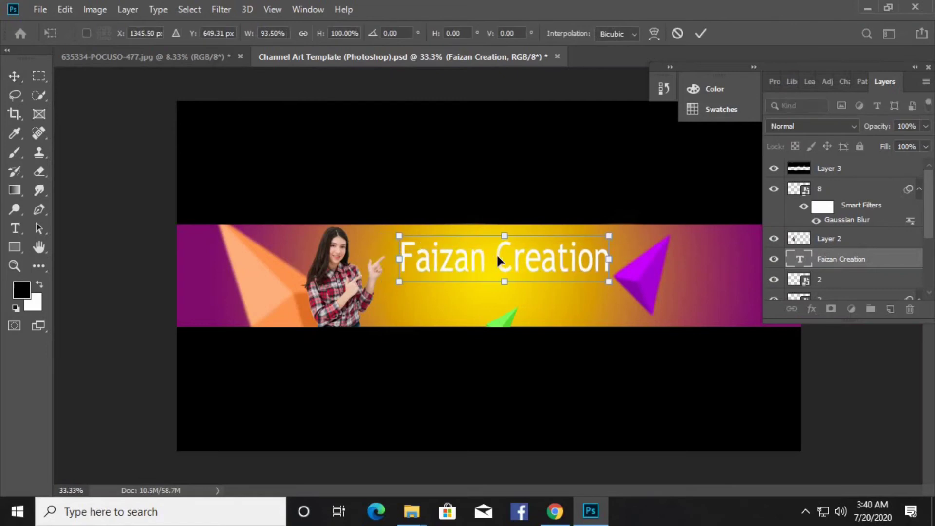
drag(514, 260, 507, 255)
click(912, 261)
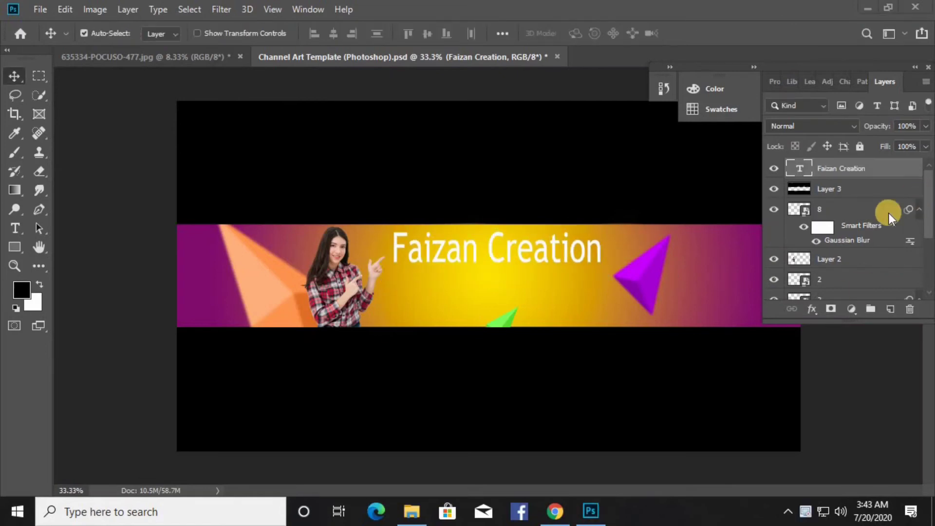
Step: Add an Outer Glow to the title layer with a size of 21 px
drag(894, 172, 898, 174)
double_click(898, 174)
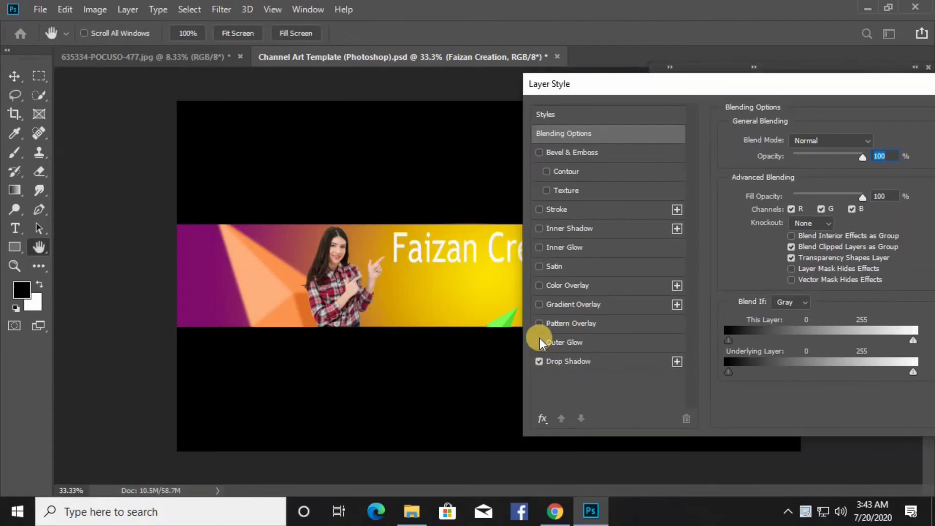
click(563, 345)
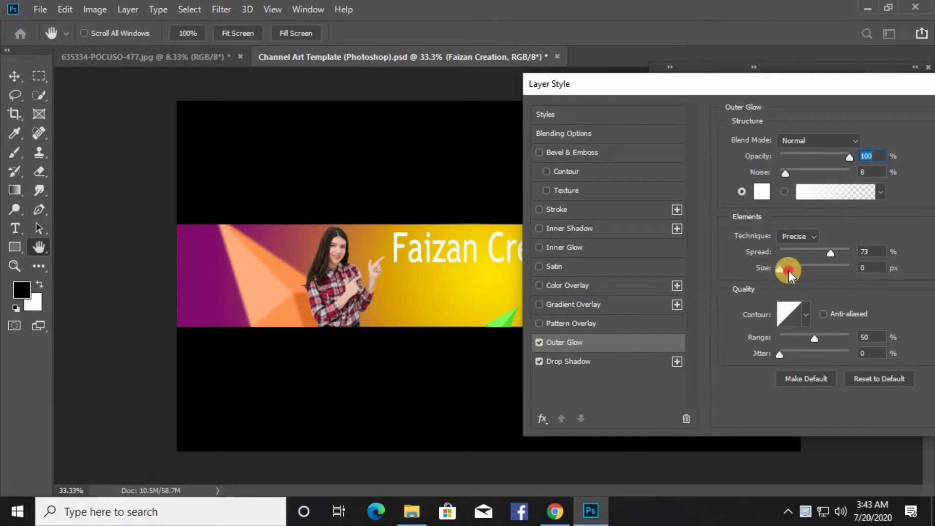
drag(788, 270, 779, 270)
click(760, 192)
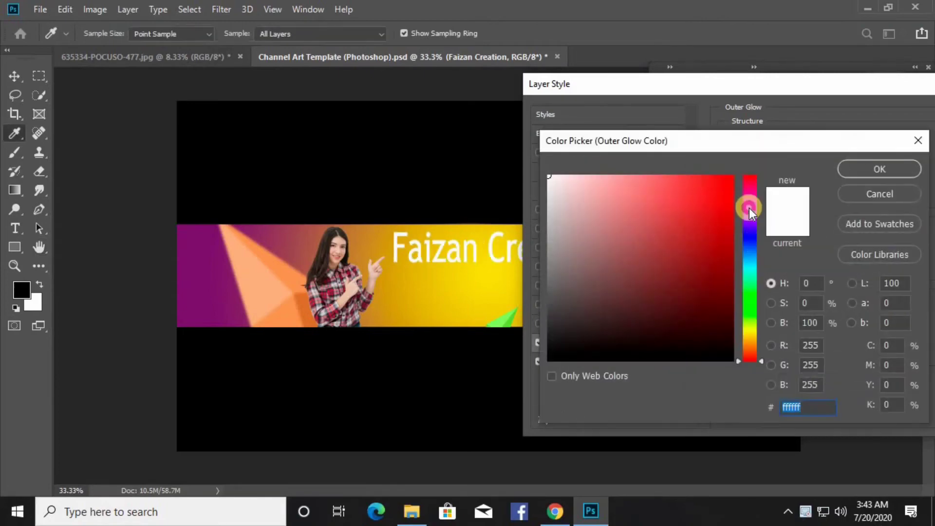
mouse_move(750, 211)
mouse_down()
mouse_move(748, 201)
mouse_move(752, 210)
mouse_up()
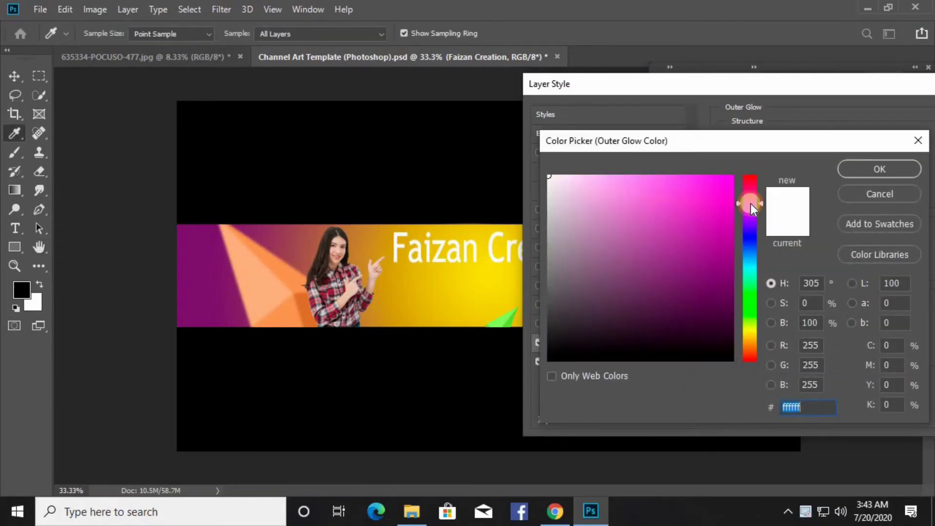
click(877, 170)
click(787, 268)
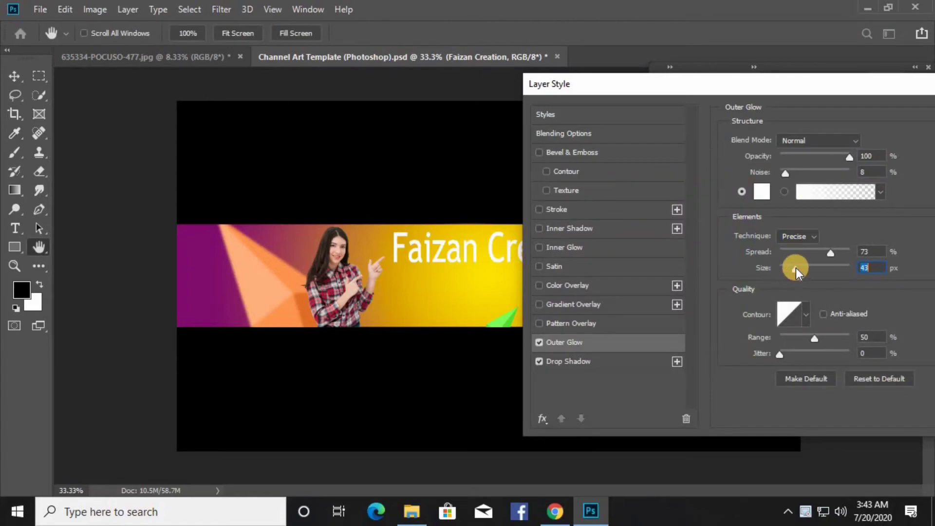
drag(795, 268, 790, 267)
click(761, 191)
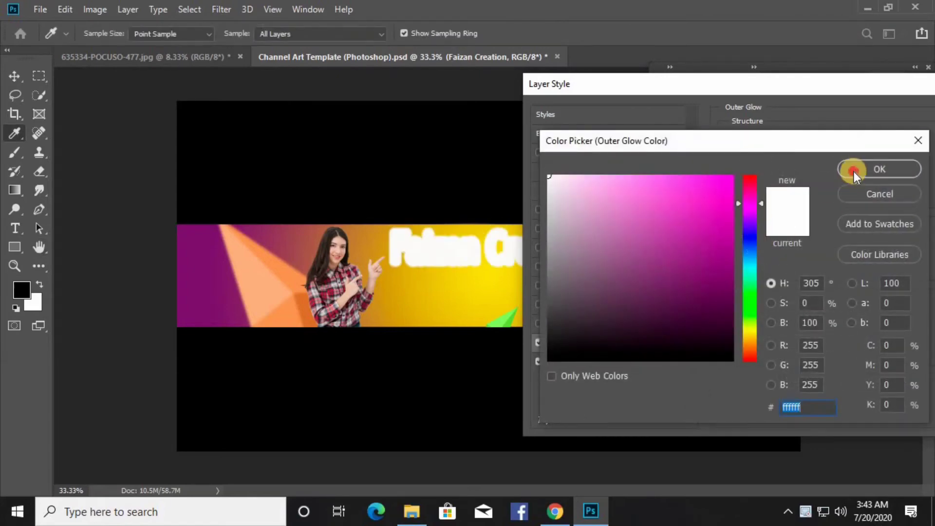
click(854, 172)
click(762, 192)
click(855, 167)
Step: Reduce the title's Outer Glow spread to 4% and change its technique to Softer
drag(802, 251, 782, 250)
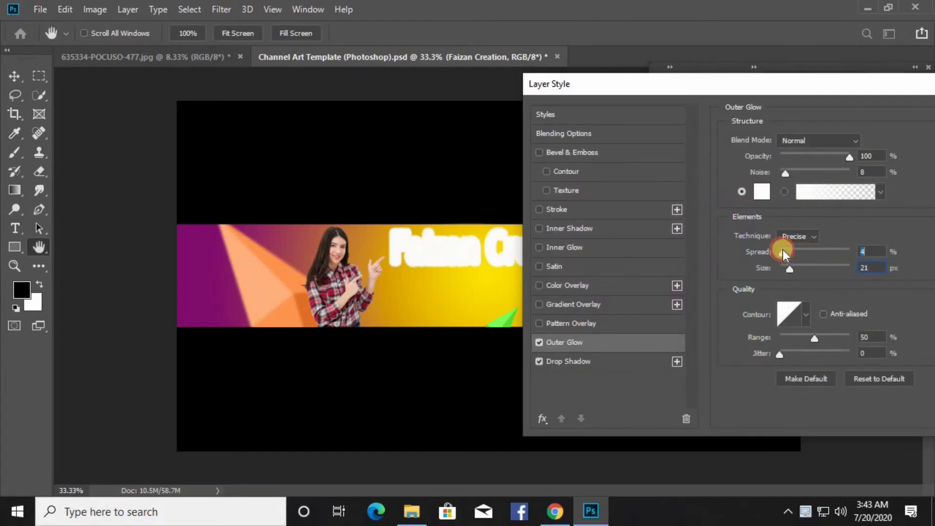
click(814, 237)
click(808, 244)
Step: Colour the title's Outer Glow magenta (#da10e1) and adjust it to 6% spread and 24 px size
click(762, 193)
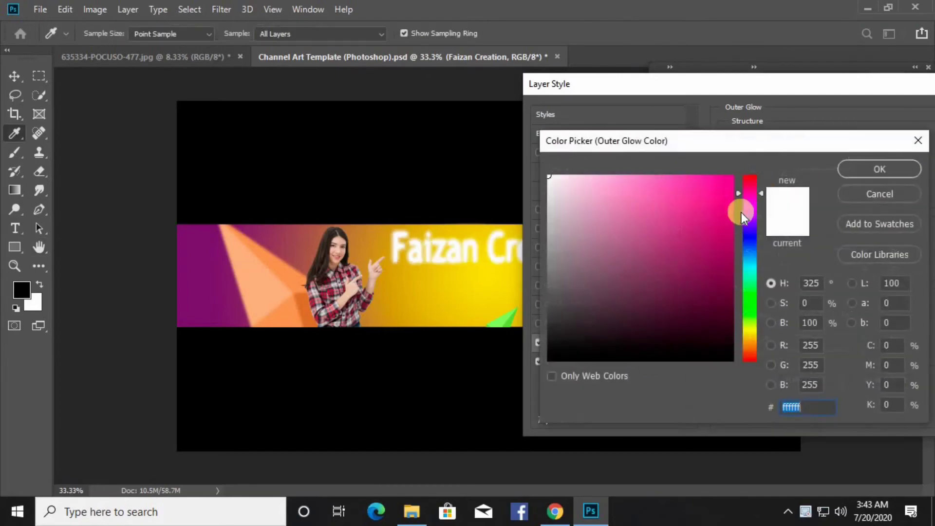
click(750, 207)
click(720, 197)
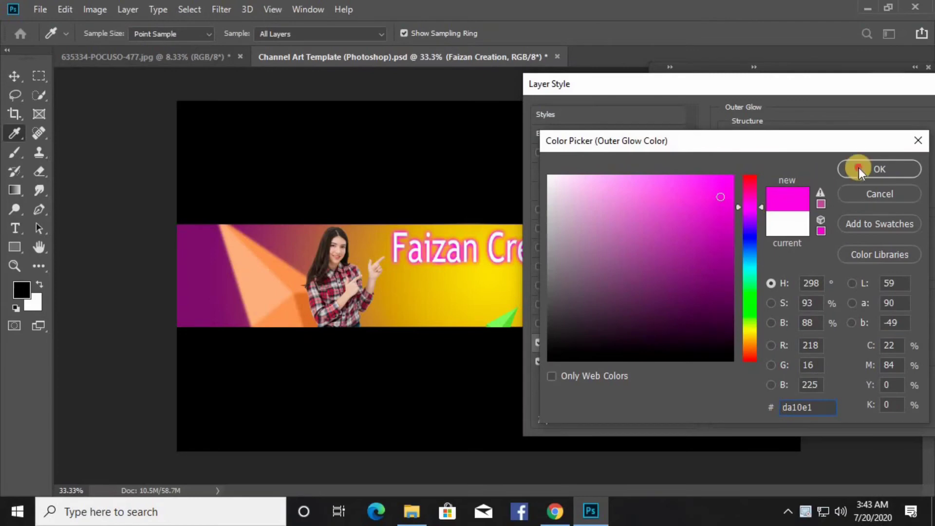
click(858, 168)
drag(790, 267, 785, 250)
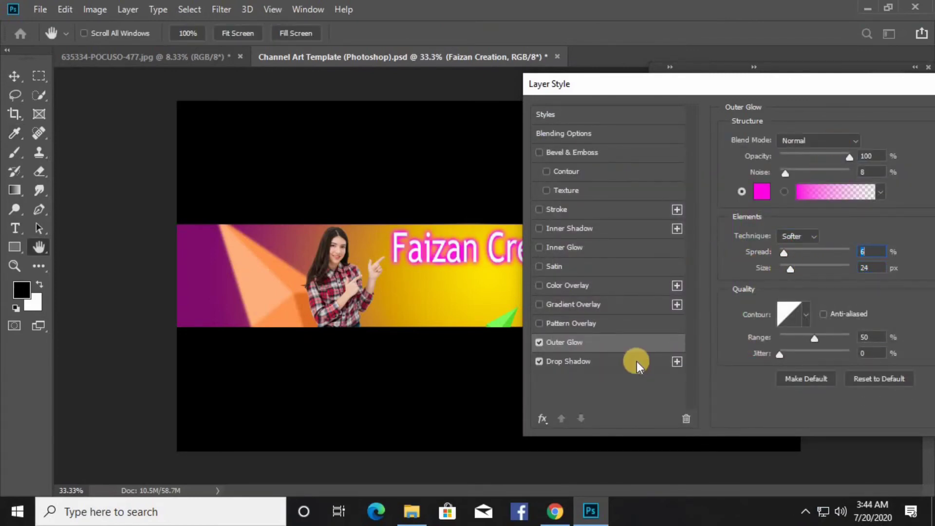
Step: Give the title a white Multiply Drop Shadow with 45% spread and 57 px size, and apply the layer style
click(611, 360)
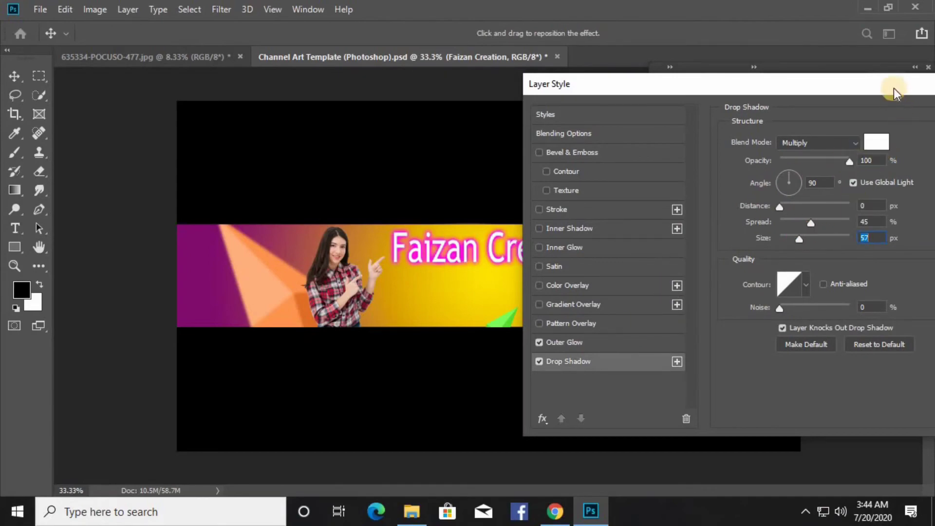
drag(893, 88, 791, 105)
click(908, 135)
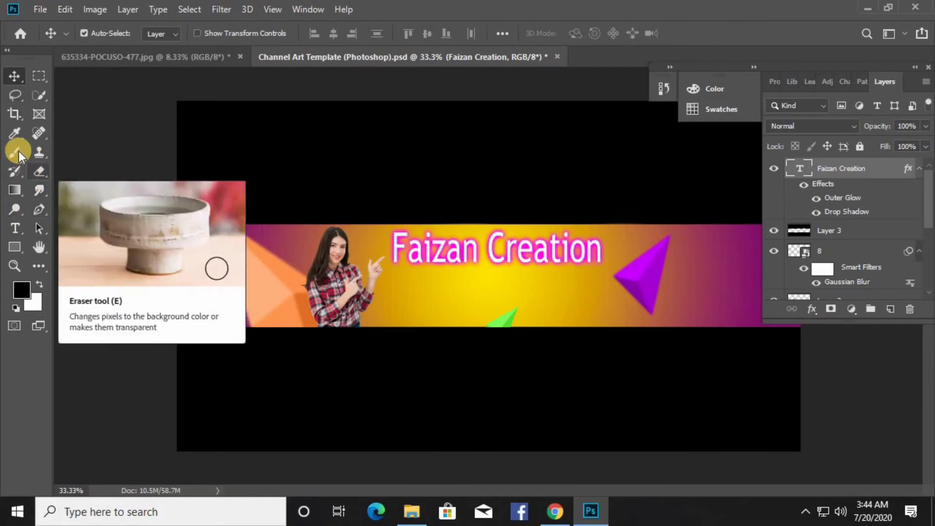
Step: Add the white 60 pt Trebuchet MS tagline "Easy Make Professional" over the banner strip
click(394, 283)
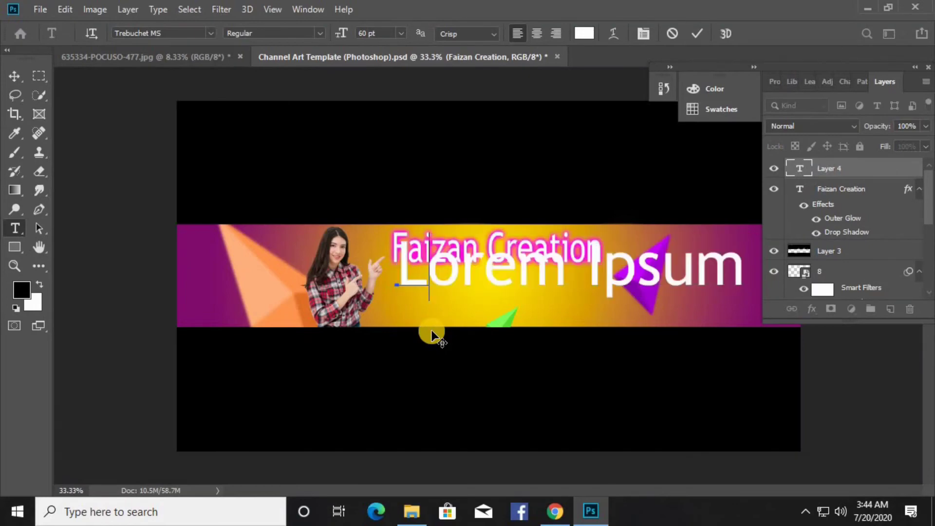
text(Easy M)
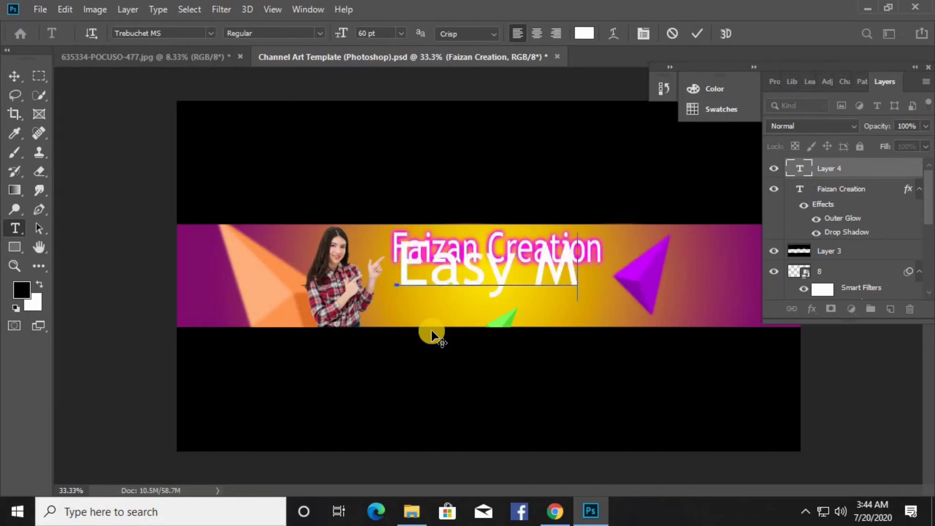
text(ake P ro)
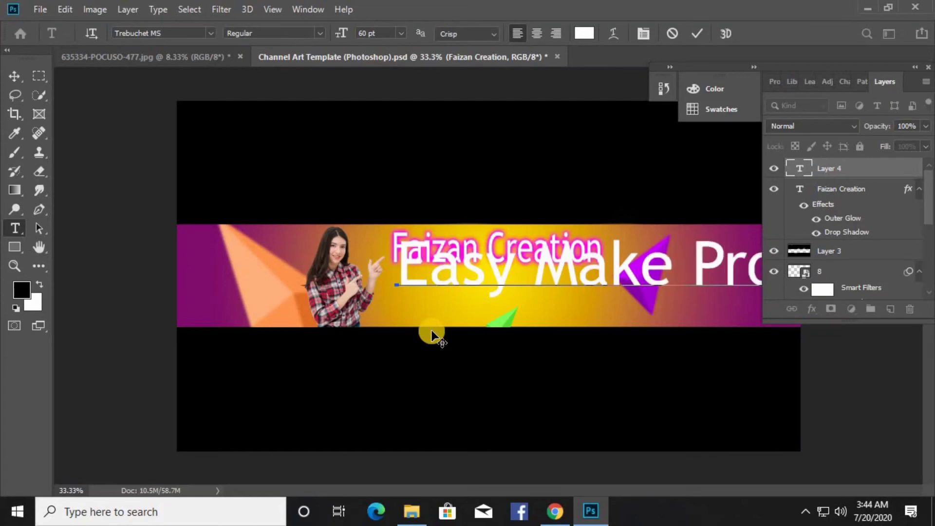
Step: Scale the tagline to about 51.63% height, narrow it to fit between the woman and the purple crystal, and place it under the title
click(15, 75)
drag(533, 289, 376, 285)
key(ctrl+t)
drag(175, 287, 501, 312)
drag(653, 253, 569, 311)
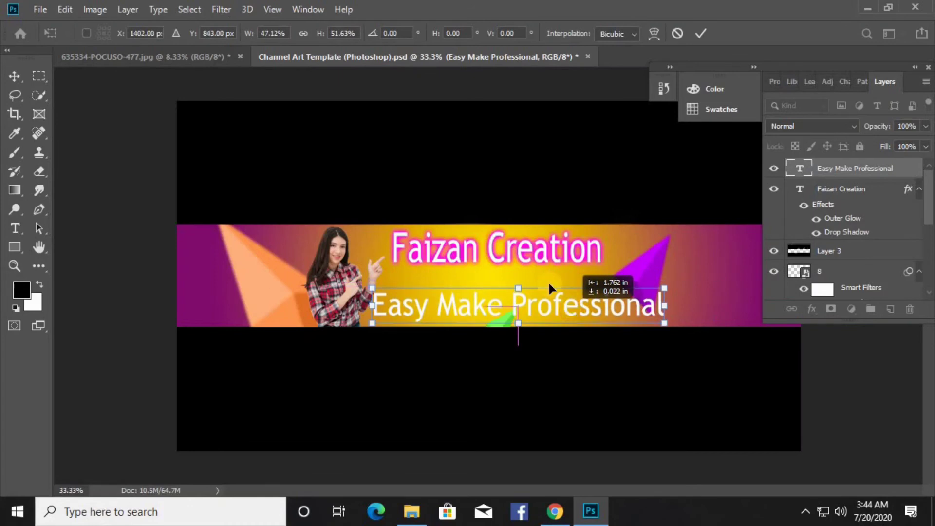
drag(671, 307, 609, 307)
drag(502, 288, 527, 280)
key(Return)
Step: Give the tagline a cyan-blue (#10bce1) Outer Glow with a Drop Shadow, and nudge it slightly down and to the right
double_click(899, 174)
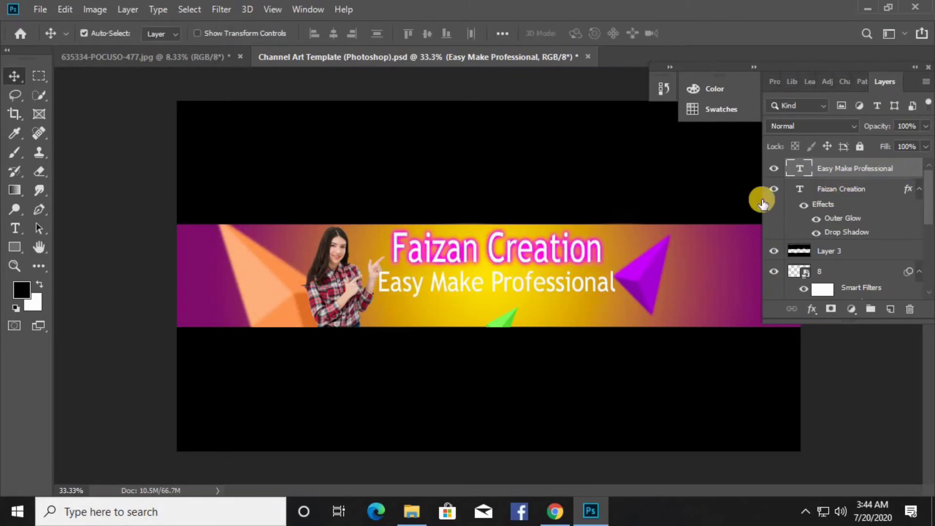
drag(630, 108, 793, 78)
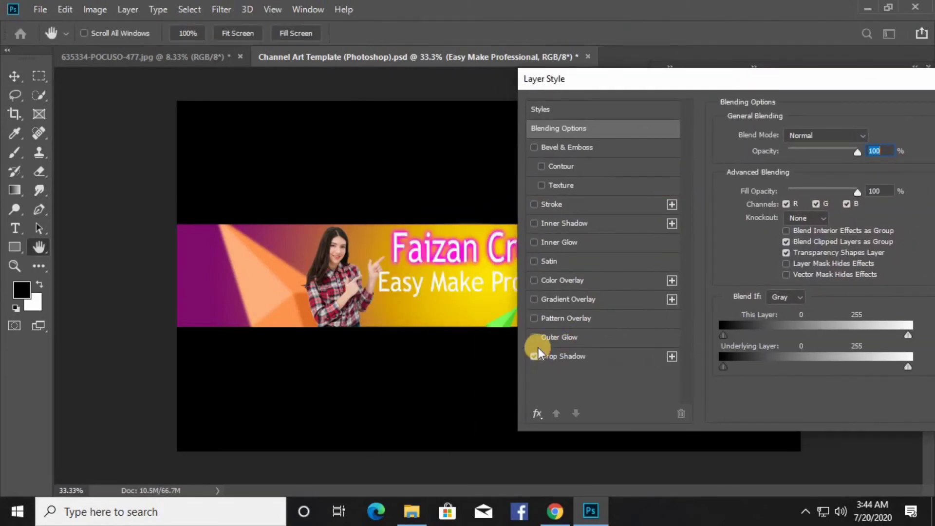
click(568, 335)
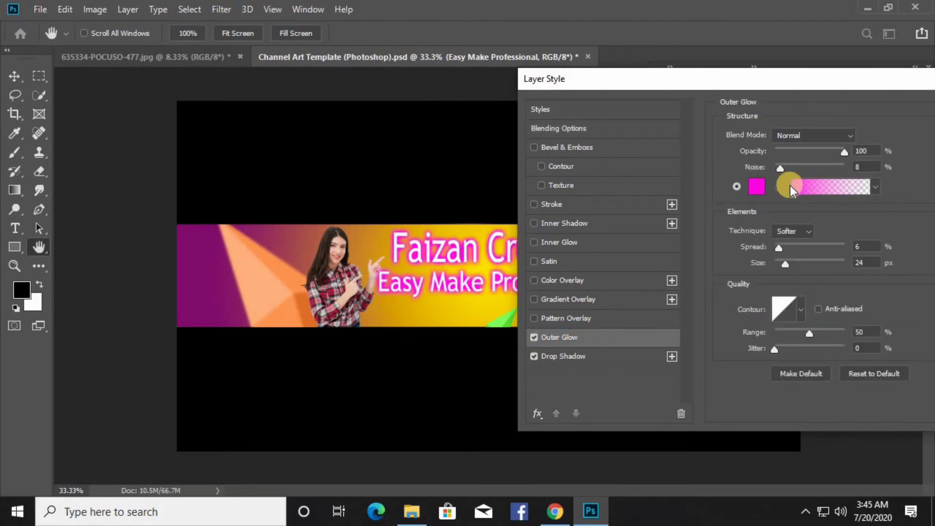
click(756, 186)
click(752, 265)
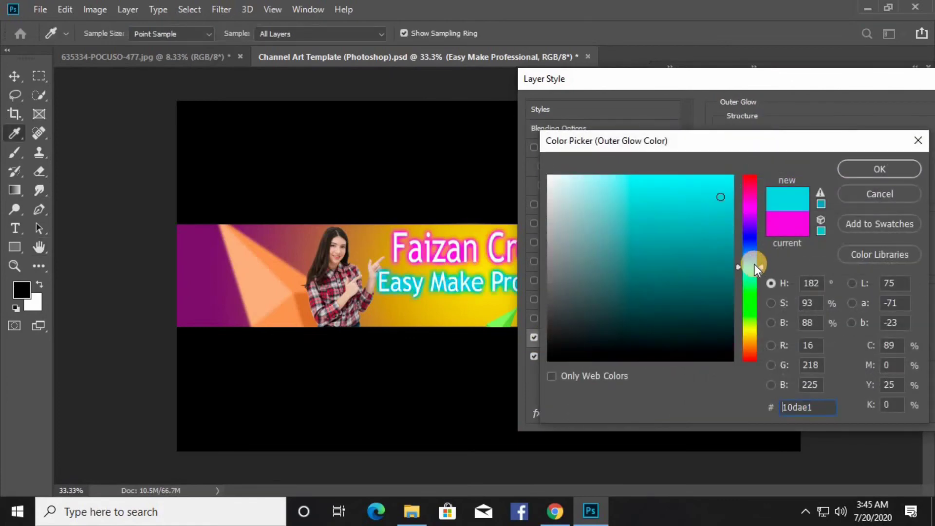
click(753, 262)
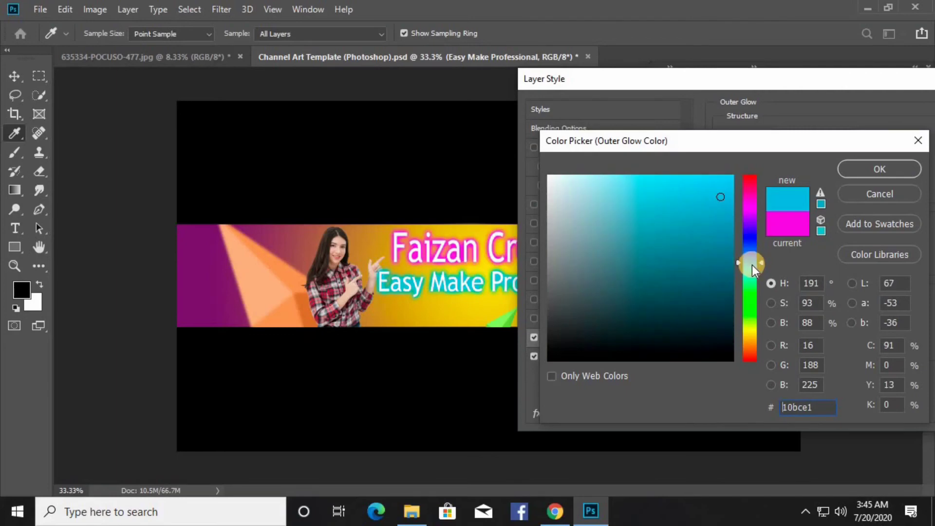
click(830, 168)
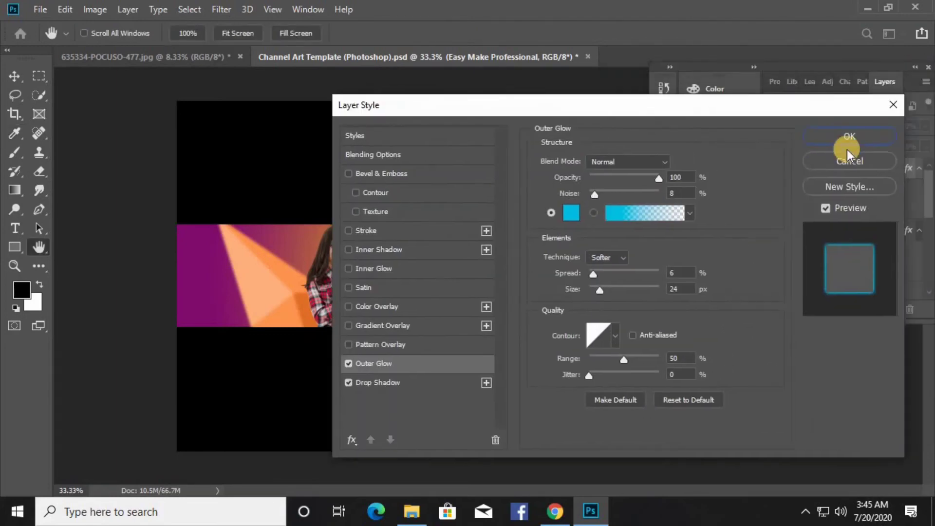
click(846, 141)
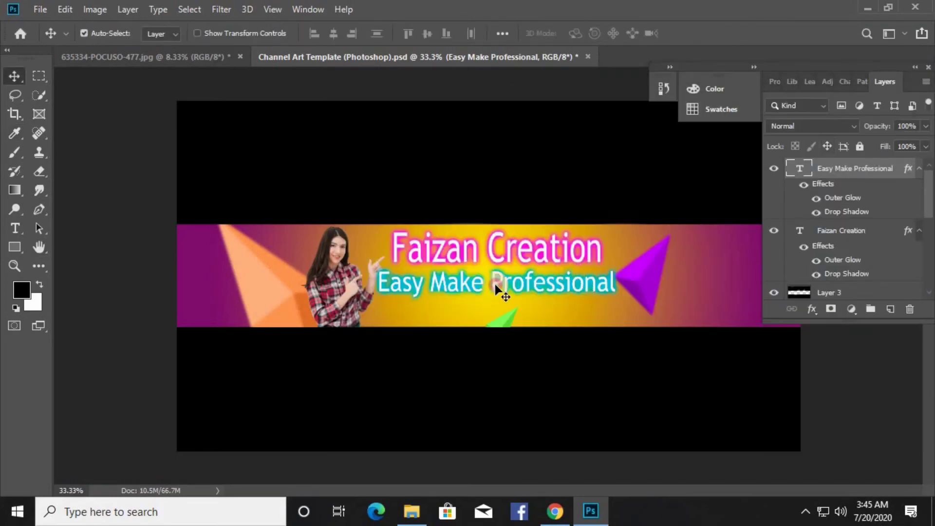
drag(494, 285, 499, 290)
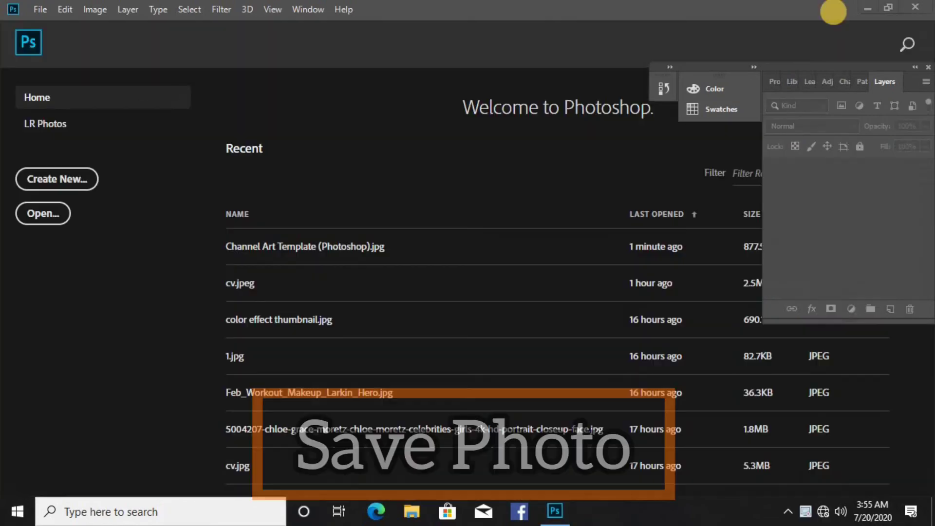
Step: Open the recent file Channel Art Template (Photoshop).jpg
click(867, 9)
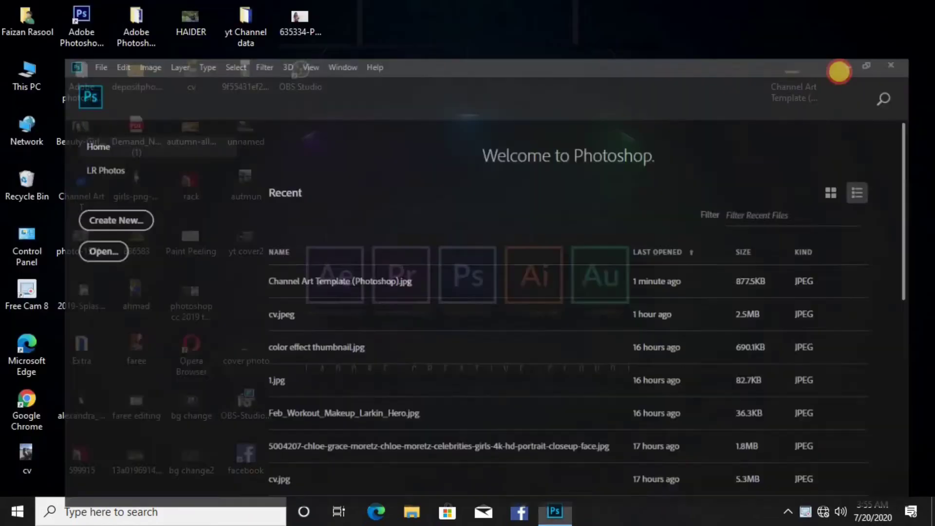
click(554, 507)
click(511, 244)
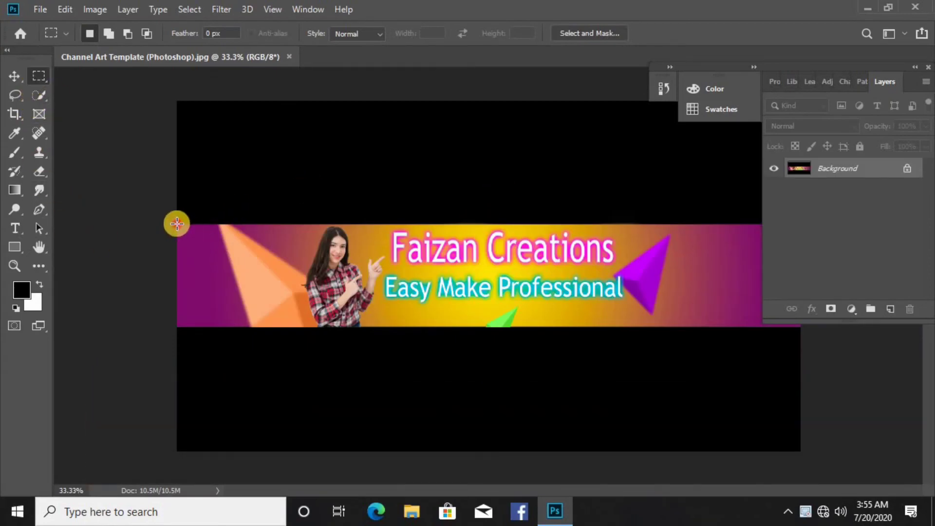
Step: Select the coloured banner strip, about 8.53 by 1.43 in, and copy it into two new layers
drag(177, 224, 803, 327)
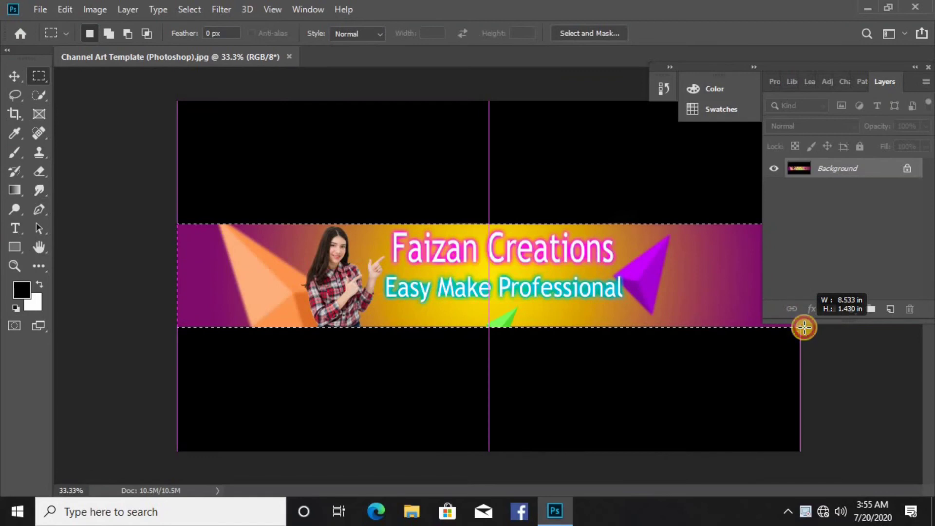
key(ctrl+c)
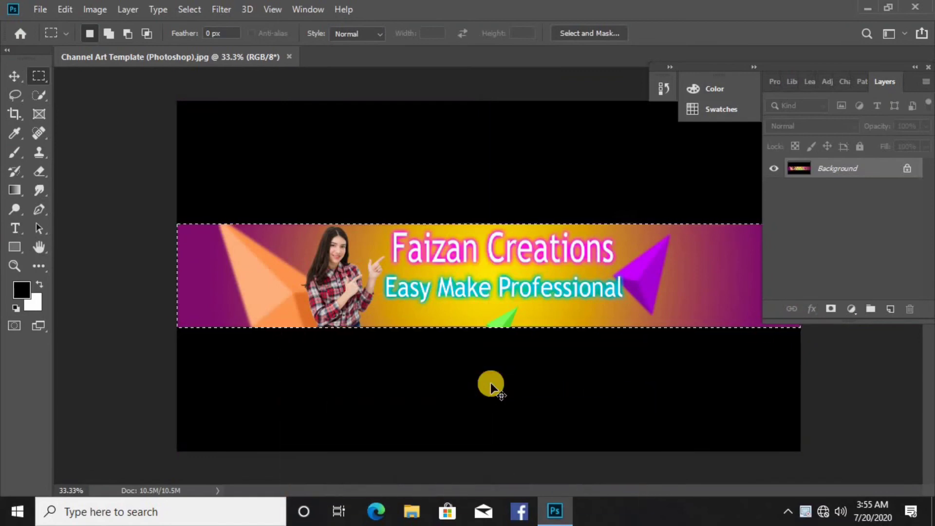
key(ctrl+v)
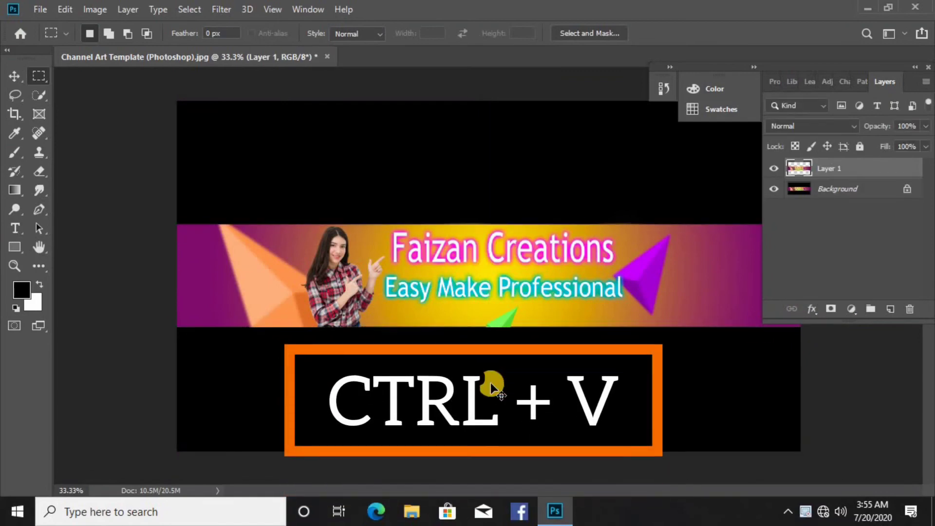
key(ctrl+v)
click(14, 76)
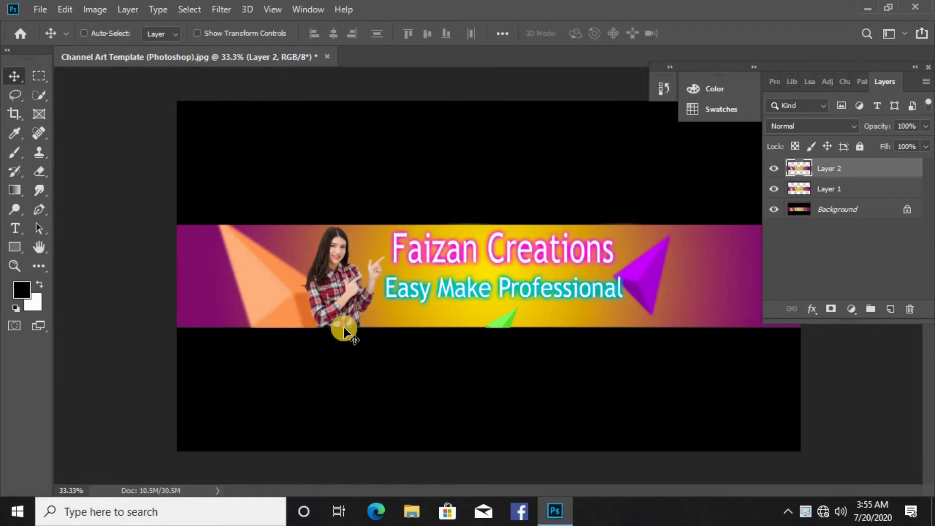
Step: Scale Layer 2 to 346.39% to cover the canvas, and shift it right so the woman sits at the canvas's left edge
key(ctrl+t)
drag(482, 222, 480, 101)
drag(488, 328, 519, 462)
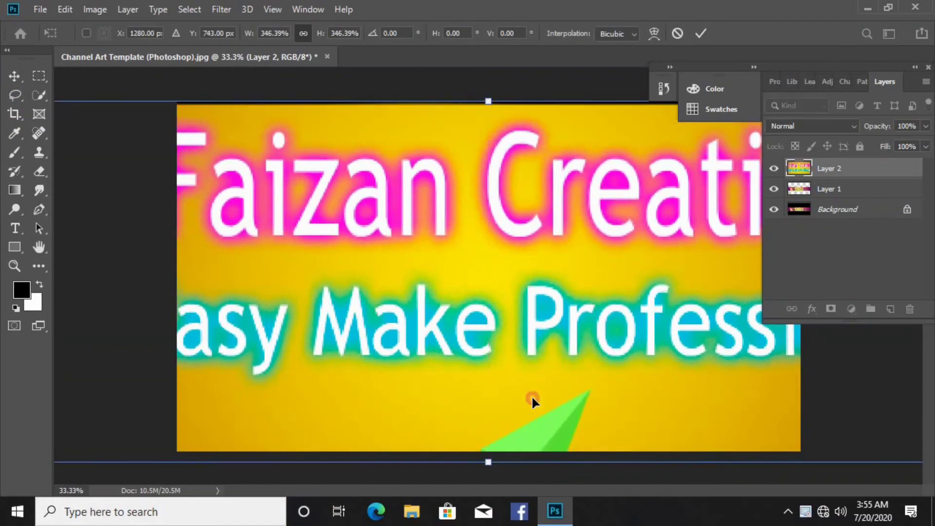
drag(532, 400, 592, 408)
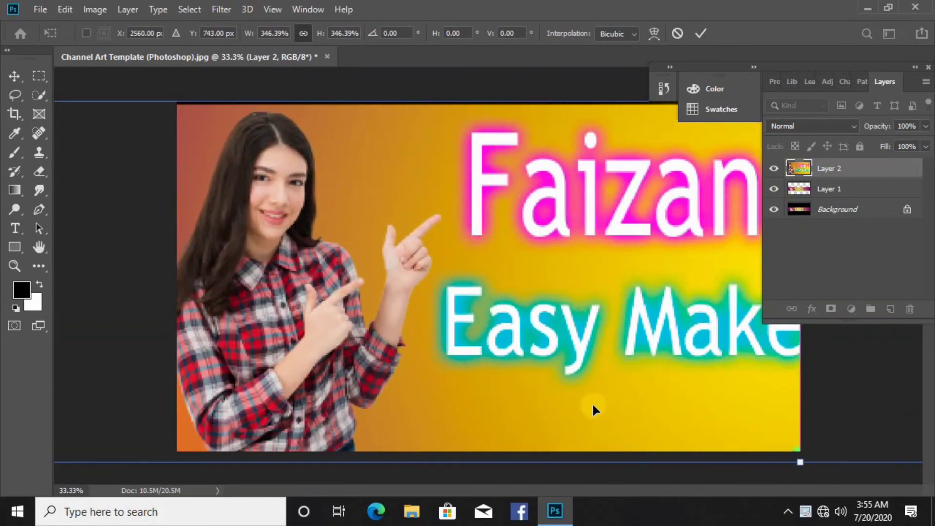
key(Return)
Step: Move Layer 1 above Layer 2, and fully desaturate Layer 2 with Hue/Saturation
drag(849, 189, 850, 166)
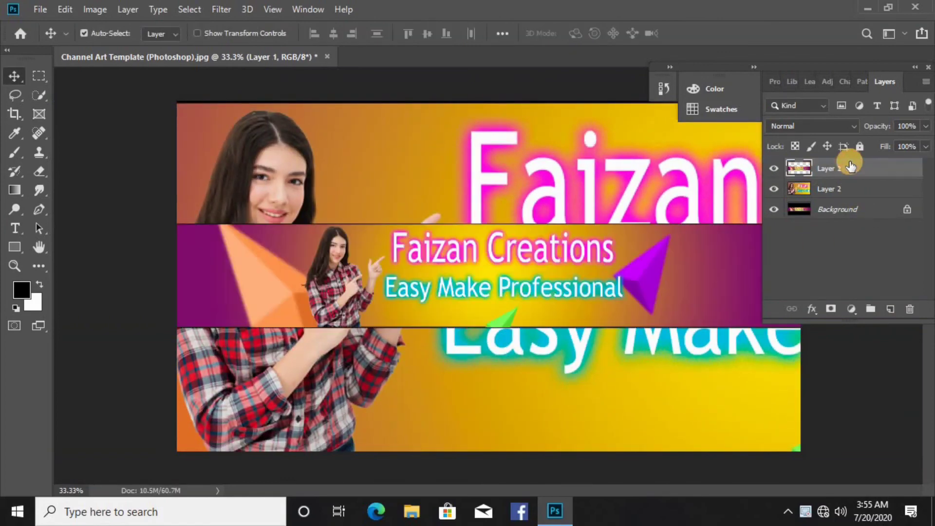
click(849, 189)
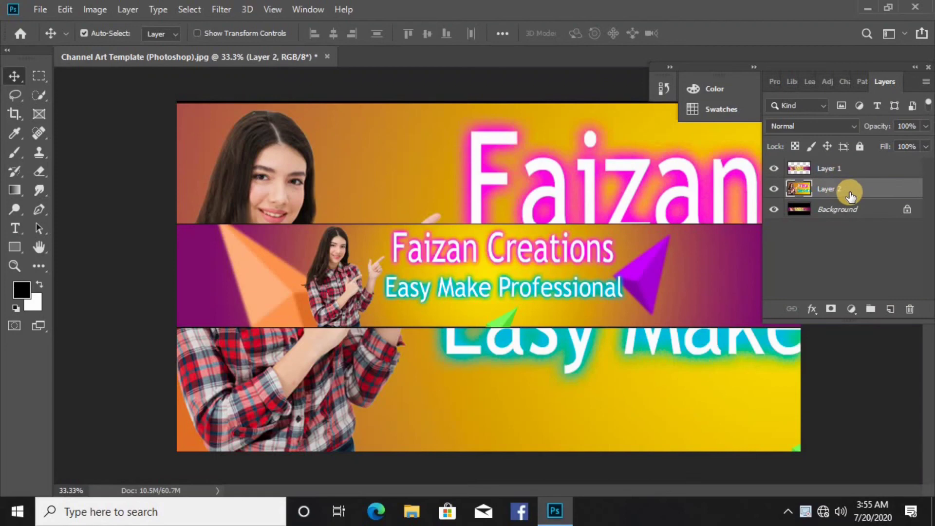
key(ctrl+u)
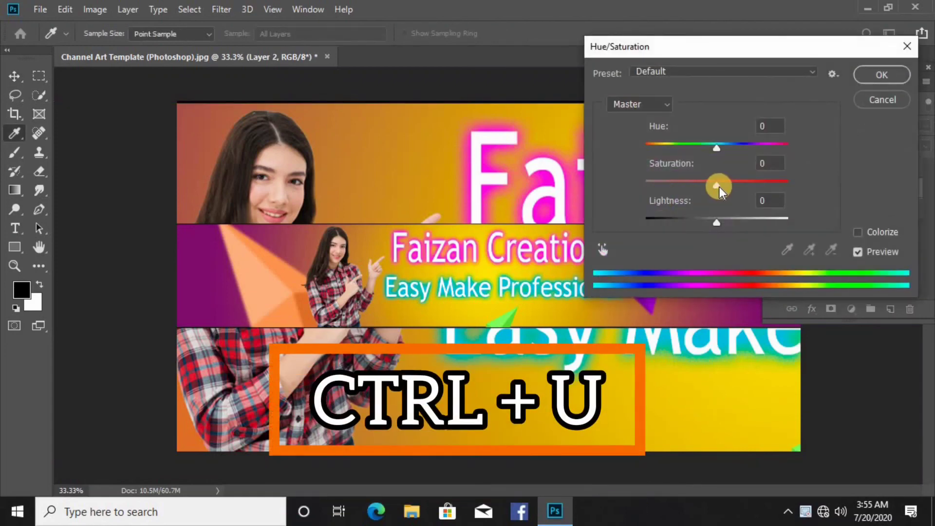
drag(717, 186, 628, 186)
click(881, 74)
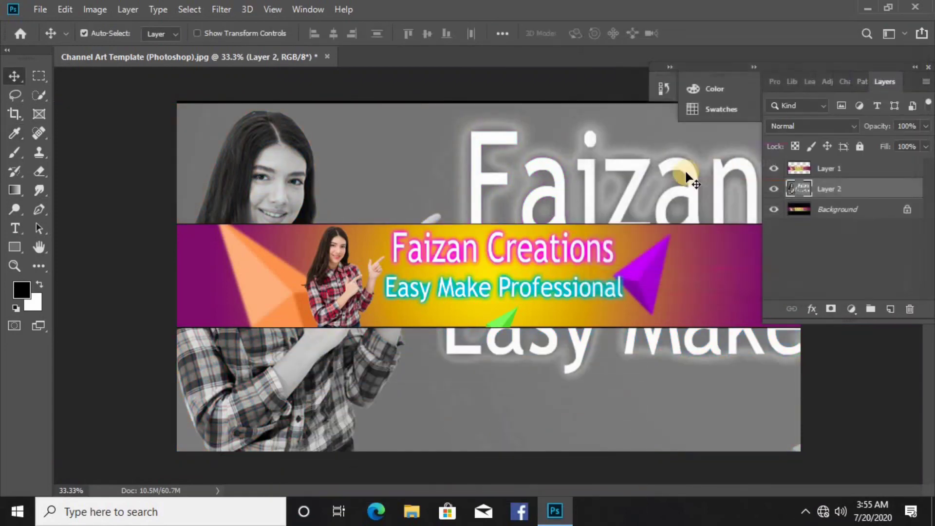
Step: Apply a Gaussian Blur with a 23.5-pixel radius to the enlarged grey banner copy on Layer 2
click(223, 8)
mouse_move(261, 174)
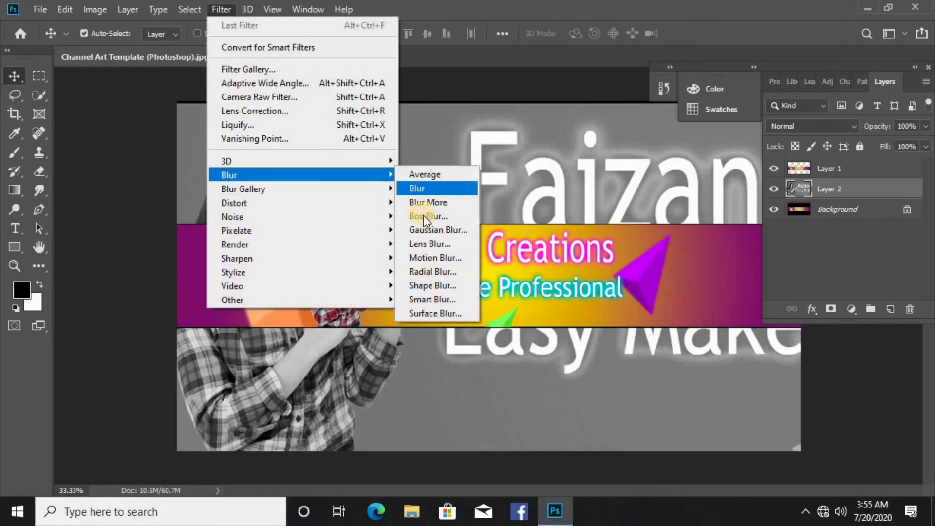
click(428, 228)
drag(246, 151, 769, 152)
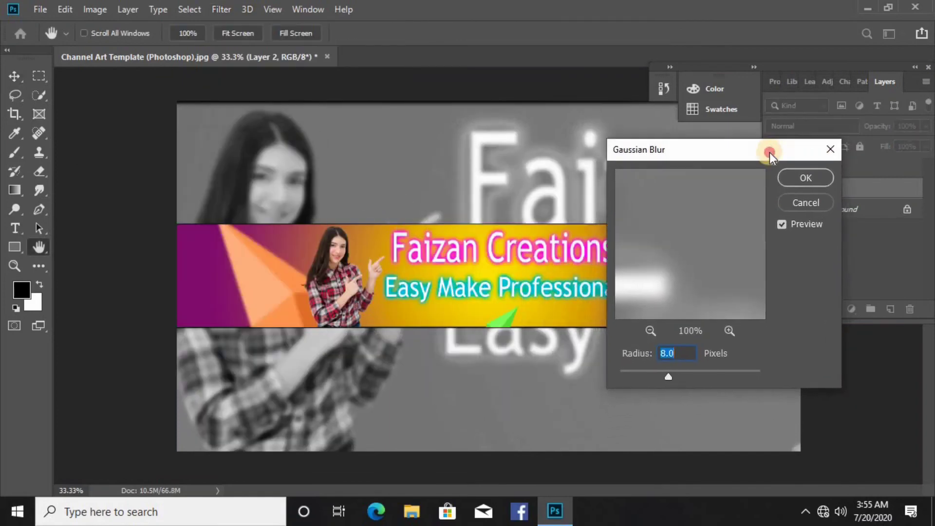
drag(673, 373, 682, 376)
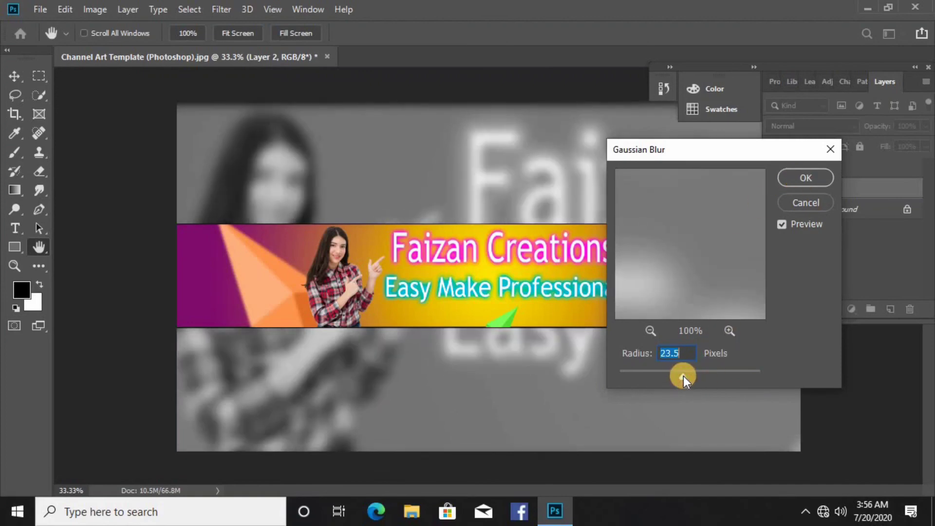
click(804, 177)
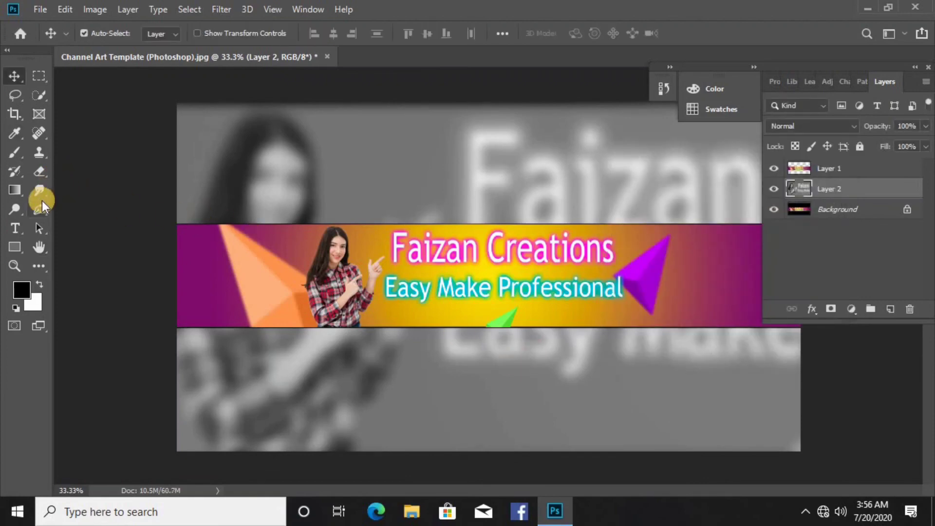